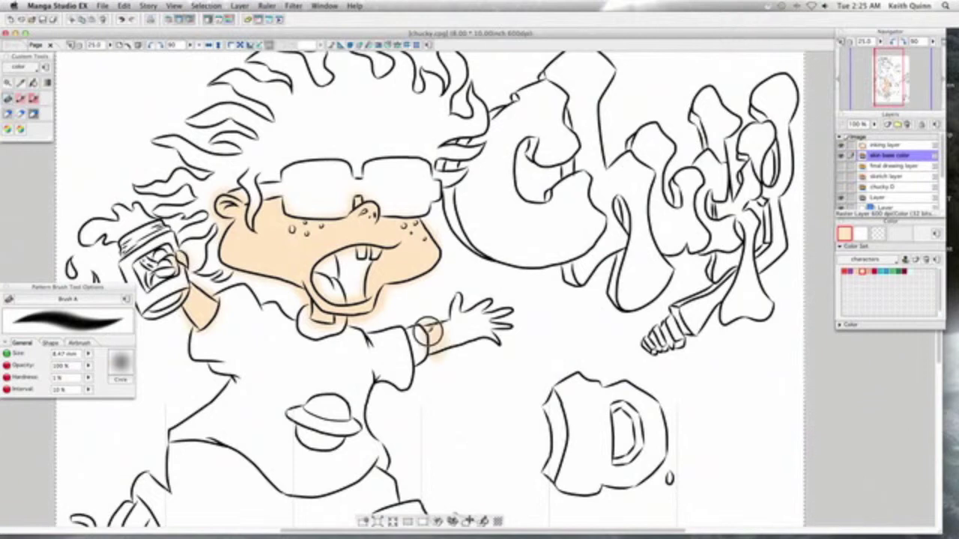
Paint the skin base color over the outstretched arm and hand and the visible parts of both legs.
{"action": "left_click_drag", "start_coordinate": [408, 373], "coordinate": [424, 254]}
{"action": "left_click", "coordinate": [193, 439]}
{"action": "mouse_move", "coordinate": [423, 439]}
{"action": "left_mouse_down"}
{"action": "mouse_move", "coordinate": [417, 459]}
{"action": "mouse_move", "coordinate": [408, 449]}
{"action": "left_mouse_up"}
{"action": "left_click_drag", "start_coordinate": [314, 248], "coordinate": [321, 329]}
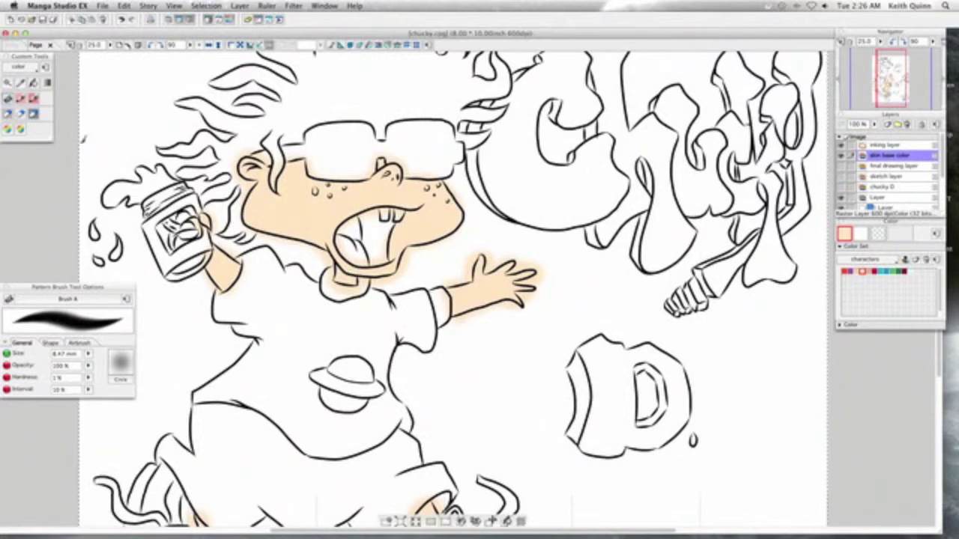
Erase the skin color that spills outside the outlines of the face, ear, neck and raised arm.
{"action": "left_click", "coordinate": [20, 114]}
{"action": "key", "text": "super+plus"}
{"action": "left_click_drag", "start_coordinate": [270, 199], "coordinate": [415, 416]}
{"action": "key", "text": "Tab"}
{"action": "left_click_drag", "start_coordinate": [295, 274], "coordinate": [299, 244]}
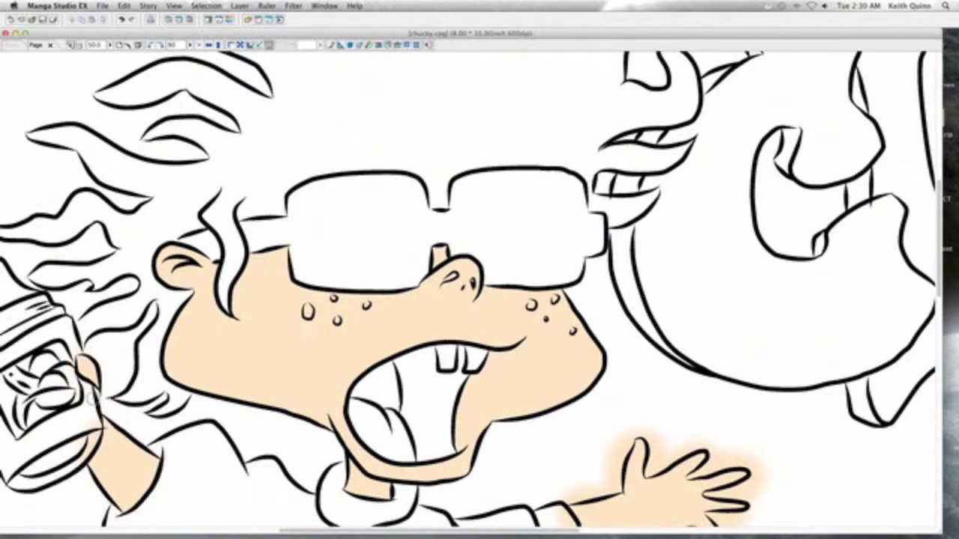
Erase the skin color overspill around the outstretched hand and forearm and around both legs.
{"action": "left_click_drag", "start_coordinate": [407, 463], "coordinate": [275, 360]}
{"action": "left_click_drag", "start_coordinate": [501, 342], "coordinate": [489, 385]}
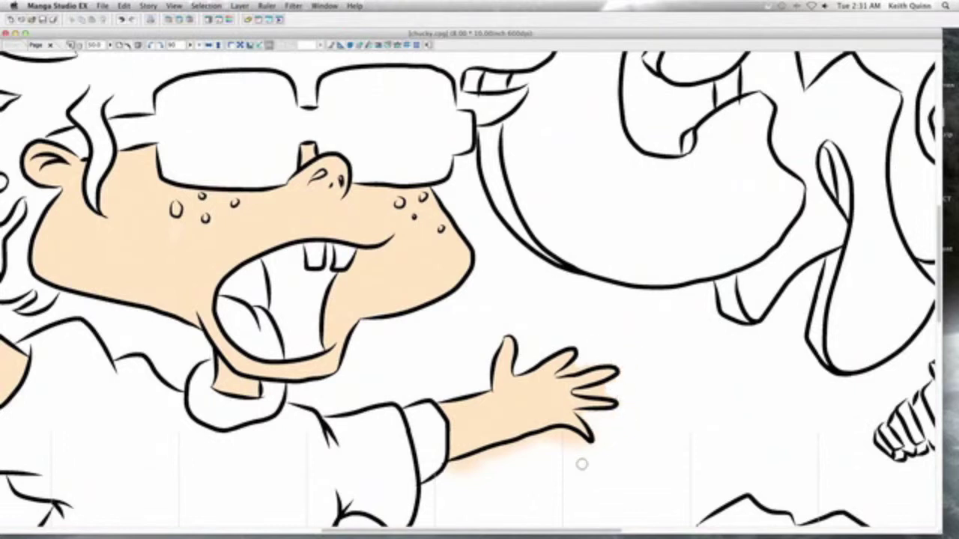
{"action": "mouse_move", "coordinate": [528, 440]}
{"action": "left_mouse_down"}
{"action": "mouse_move", "coordinate": [447, 424]}
{"action": "mouse_move", "coordinate": [522, 448]}
{"action": "mouse_move", "coordinate": [613, 420]}
{"action": "left_mouse_up"}
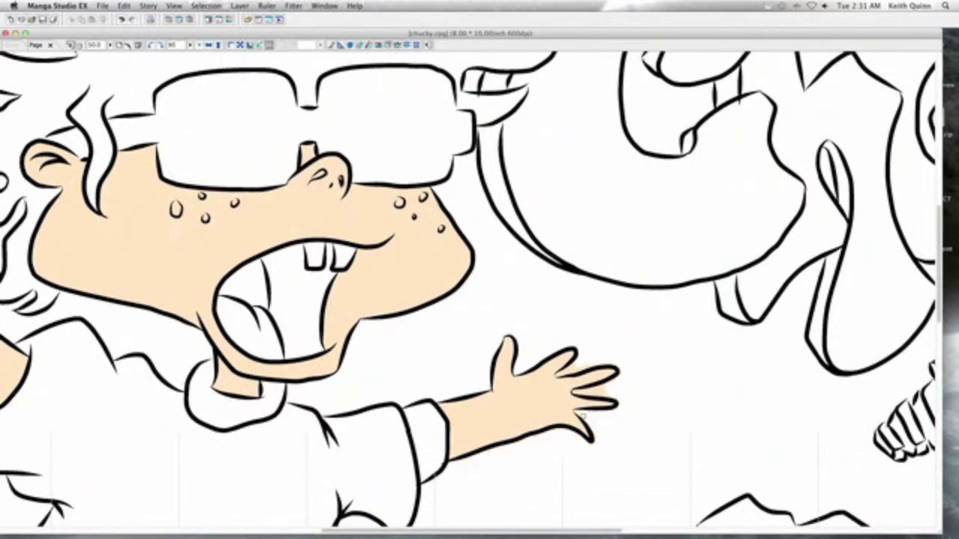
{"action": "mouse_move", "coordinate": [391, 405]}
{"action": "left_mouse_down"}
{"action": "mouse_move", "coordinate": [331, 336]}
{"action": "mouse_move", "coordinate": [382, 348]}
{"action": "mouse_move", "coordinate": [385, 361]}
{"action": "mouse_move", "coordinate": [359, 356]}
{"action": "mouse_move", "coordinate": [367, 381]}
{"action": "mouse_move", "coordinate": [355, 386]}
{"action": "mouse_move", "coordinate": [391, 398]}
{"action": "left_mouse_up"}
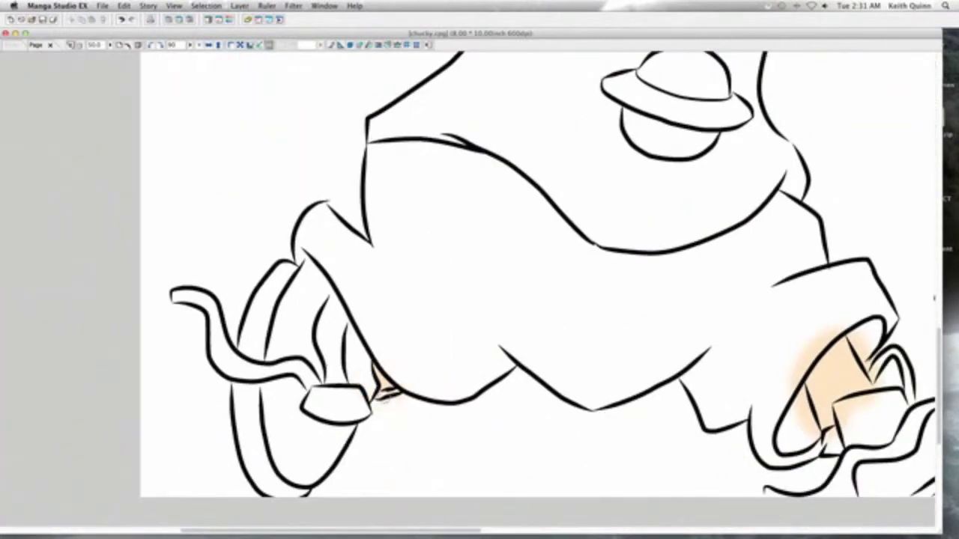
{"action": "mouse_move", "coordinate": [832, 330]}
{"action": "left_mouse_down"}
{"action": "mouse_move", "coordinate": [782, 400]}
{"action": "mouse_move", "coordinate": [796, 384]}
{"action": "mouse_move", "coordinate": [814, 433]}
{"action": "mouse_move", "coordinate": [832, 434]}
{"action": "mouse_move", "coordinate": [845, 423]}
{"action": "mouse_move", "coordinate": [840, 407]}
{"action": "mouse_move", "coordinate": [876, 399]}
{"action": "mouse_move", "coordinate": [856, 346]}
{"action": "mouse_move", "coordinate": [884, 395]}
{"action": "mouse_move", "coordinate": [850, 416]}
{"action": "left_mouse_up"}
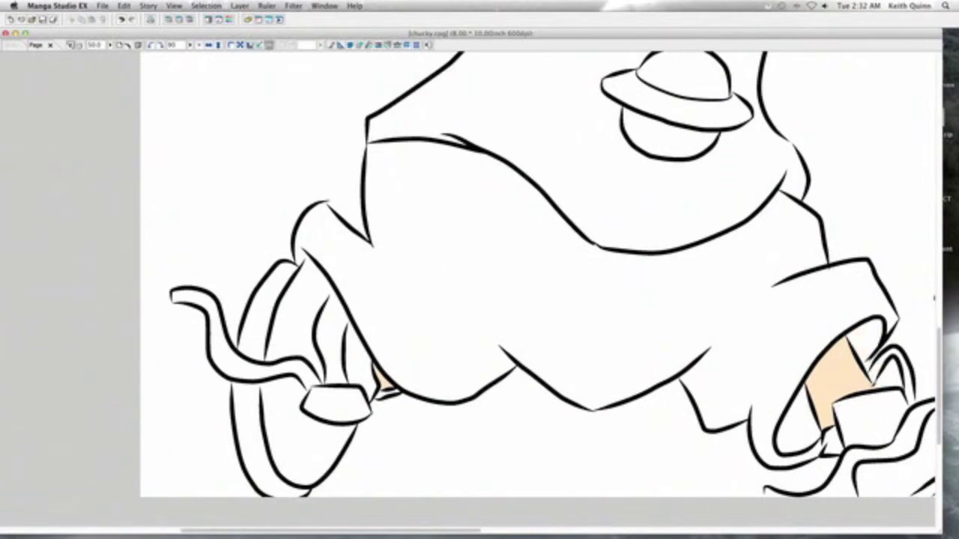
Create a 600 dpi, 32-bit color raster layer named "Hair Base color" above the skin base color layer.
{"action": "scroll", "coordinate": [507, 374], "scroll_direction": "up", "scroll_amount": 10}
{"action": "scroll", "coordinate": [524, 359], "scroll_direction": "right", "scroll_amount": 3}
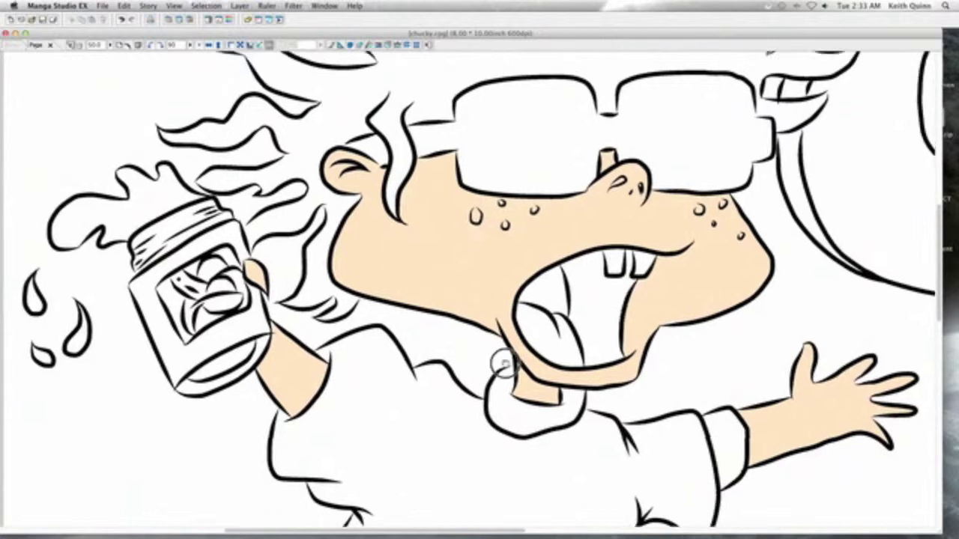
{"action": "scroll", "coordinate": [504, 364], "scroll_direction": "down", "scroll_amount": 2}
{"action": "scroll", "coordinate": [504, 363], "scroll_direction": "right", "scroll_amount": 3}
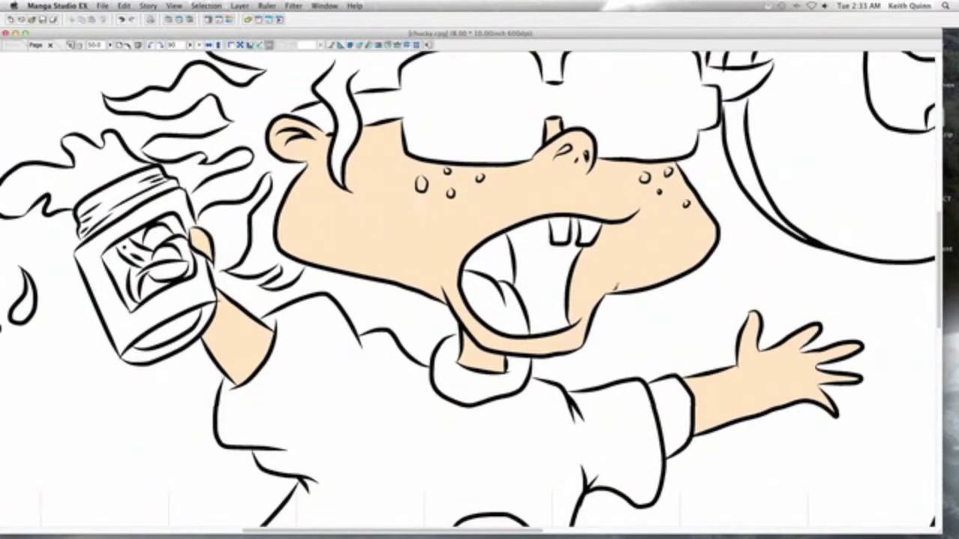
{"action": "key", "text": "super+minus"}
{"action": "key", "text": "super+minus"}
{"action": "key", "text": "super+plus"}
{"action": "key", "text": "Tab"}
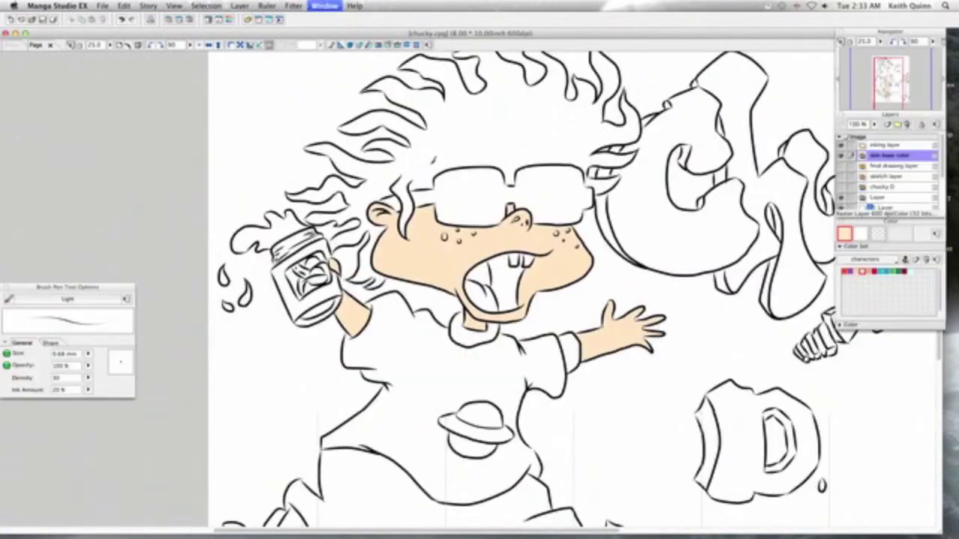
{"action": "left_click", "coordinate": [885, 125]}
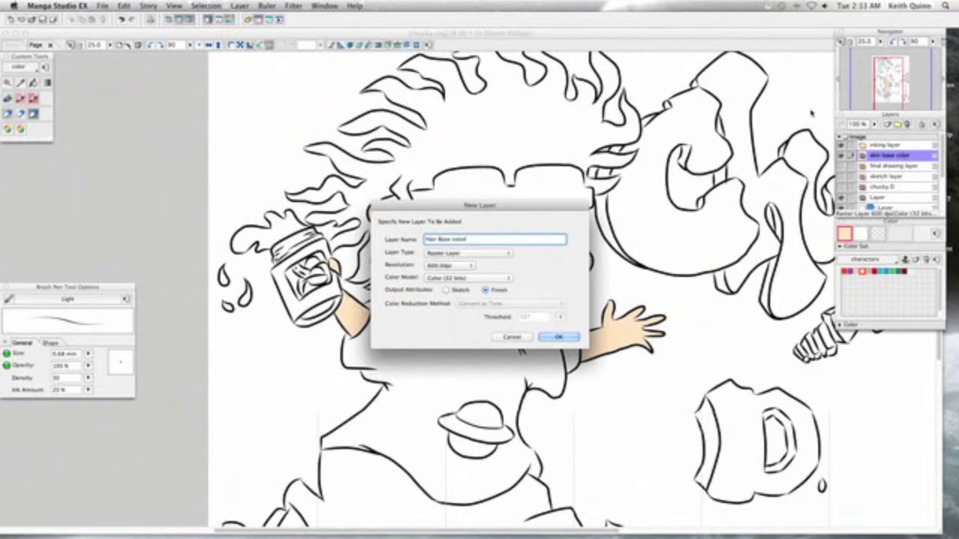
{"action": "key", "text": "Return"}
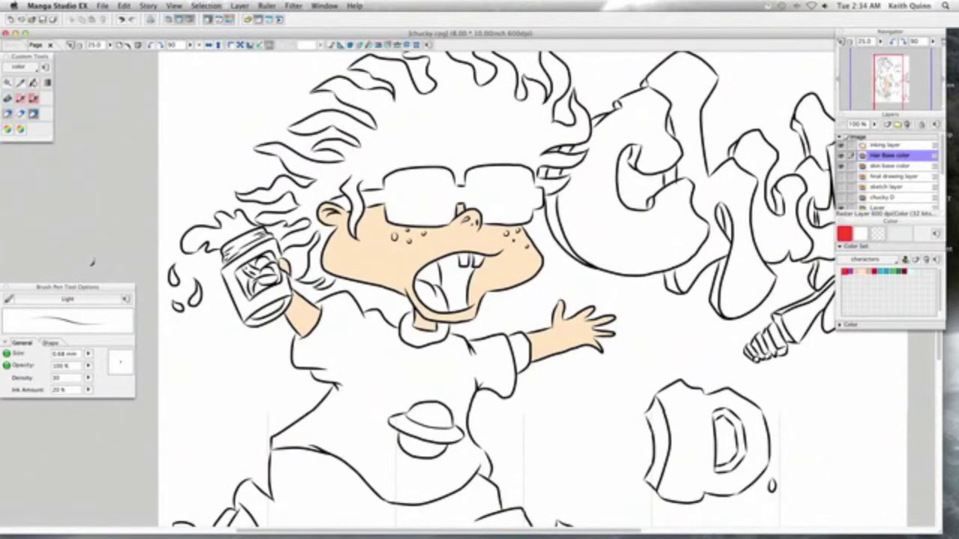
Paint the character's whole head of hair red with the Brush A pattern brush.
{"action": "left_click", "coordinate": [13, 108]}
{"action": "mouse_move", "coordinate": [349, 171]}
{"action": "left_mouse_down"}
{"action": "mouse_move", "coordinate": [344, 225]}
{"action": "mouse_move", "coordinate": [314, 247]}
{"action": "mouse_move", "coordinate": [302, 171]}
{"action": "mouse_move", "coordinate": [352, 120]}
{"action": "mouse_move", "coordinate": [337, 169]}
{"action": "mouse_move", "coordinate": [359, 86]}
{"action": "mouse_move", "coordinate": [399, 67]}
{"action": "left_mouse_up"}
{"action": "scroll", "coordinate": [400, 67], "scroll_direction": "up", "scroll_amount": 3}
{"action": "mouse_move", "coordinate": [427, 135]}
{"action": "left_mouse_down"}
{"action": "mouse_move", "coordinate": [502, 120]}
{"action": "mouse_move", "coordinate": [575, 170]}
{"action": "mouse_move", "coordinate": [570, 258]}
{"action": "mouse_move", "coordinate": [547, 191]}
{"action": "left_mouse_up"}
{"action": "mouse_move", "coordinate": [311, 258]}
{"action": "left_mouse_down"}
{"action": "mouse_move", "coordinate": [381, 251]}
{"action": "mouse_move", "coordinate": [465, 247]}
{"action": "mouse_move", "coordinate": [451, 227]}
{"action": "mouse_move", "coordinate": [400, 202]}
{"action": "mouse_move", "coordinate": [499, 183]}
{"action": "mouse_move", "coordinate": [529, 212]}
{"action": "left_mouse_up"}
{"action": "mouse_move", "coordinate": [292, 241]}
{"action": "left_mouse_down"}
{"action": "mouse_move", "coordinate": [315, 190]}
{"action": "mouse_move", "coordinate": [449, 150]}
{"action": "left_mouse_up"}
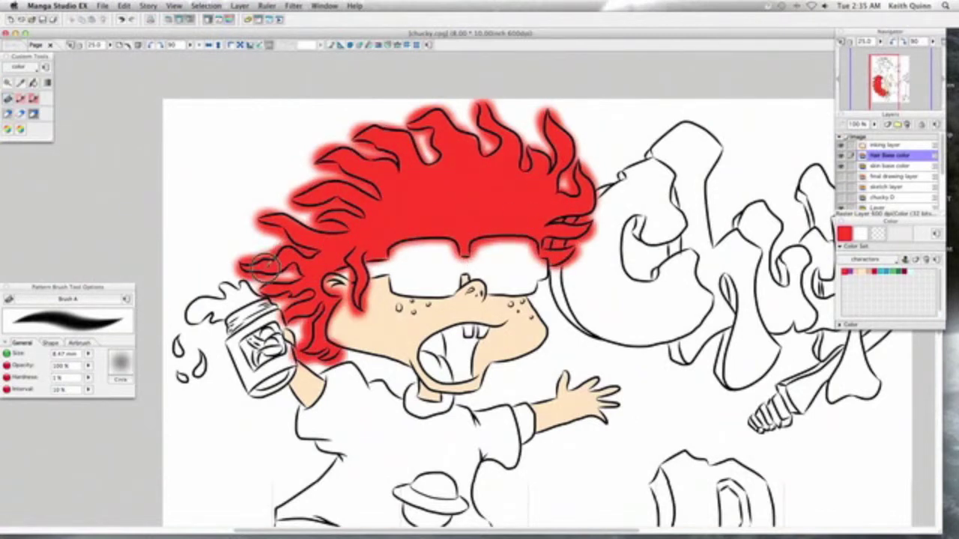
Erase the red overspill from the glasses, face, ear and the area around the jar and raised hand.
{"action": "key", "text": "e"}
{"action": "key", "text": "Tab"}
{"action": "key", "text": "super+plus"}
{"action": "mouse_move", "coordinate": [265, 239]}
{"action": "left_mouse_down"}
{"action": "mouse_move", "coordinate": [278, 348]}
{"action": "mouse_move", "coordinate": [277, 338]}
{"action": "left_mouse_up"}
{"action": "left_click_drag", "start_coordinate": [277, 279], "coordinate": [317, 278]}
{"action": "mouse_move", "coordinate": [241, 285]}
{"action": "left_mouse_down"}
{"action": "mouse_move", "coordinate": [253, 371]}
{"action": "mouse_move", "coordinate": [268, 377]}
{"action": "left_mouse_up"}
{"action": "mouse_move", "coordinate": [239, 291]}
{"action": "left_mouse_down"}
{"action": "mouse_move", "coordinate": [244, 375]}
{"action": "mouse_move", "coordinate": [263, 391]}
{"action": "mouse_move", "coordinate": [203, 409]}
{"action": "mouse_move", "coordinate": [213, 446]}
{"action": "mouse_move", "coordinate": [235, 291]}
{"action": "mouse_move", "coordinate": [231, 346]}
{"action": "mouse_move", "coordinate": [200, 318]}
{"action": "mouse_move", "coordinate": [326, 271]}
{"action": "mouse_move", "coordinate": [356, 241]}
{"action": "mouse_move", "coordinate": [450, 241]}
{"action": "mouse_move", "coordinate": [456, 270]}
{"action": "mouse_move", "coordinate": [599, 232]}
{"action": "mouse_move", "coordinate": [599, 261]}
{"action": "mouse_move", "coordinate": [633, 288]}
{"action": "left_mouse_up"}
{"action": "mouse_move", "coordinate": [228, 453]}
{"action": "left_mouse_down"}
{"action": "mouse_move", "coordinate": [219, 476]}
{"action": "mouse_move", "coordinate": [119, 465]}
{"action": "mouse_move", "coordinate": [143, 460]}
{"action": "mouse_move", "coordinate": [147, 478]}
{"action": "mouse_move", "coordinate": [159, 396]}
{"action": "mouse_move", "coordinate": [138, 447]}
{"action": "mouse_move", "coordinate": [135, 416]}
{"action": "mouse_move", "coordinate": [147, 396]}
{"action": "mouse_move", "coordinate": [128, 397]}
{"action": "mouse_move", "coordinate": [120, 355]}
{"action": "mouse_move", "coordinate": [97, 396]}
{"action": "mouse_move", "coordinate": [103, 359]}
{"action": "left_mouse_up"}
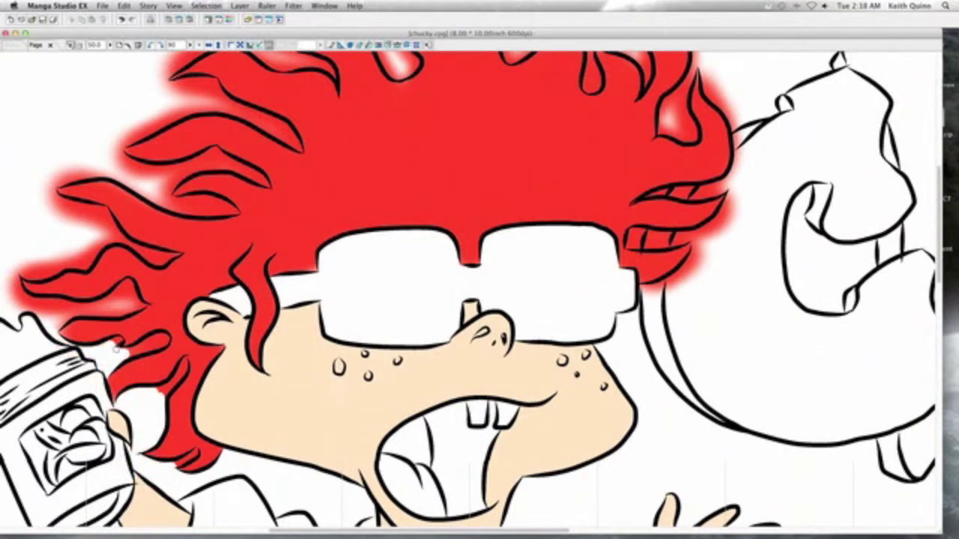
Erase the red overspill around the lower hair spikes just above the jar.
{"action": "left_click_drag", "start_coordinate": [161, 339], "coordinate": [124, 358]}
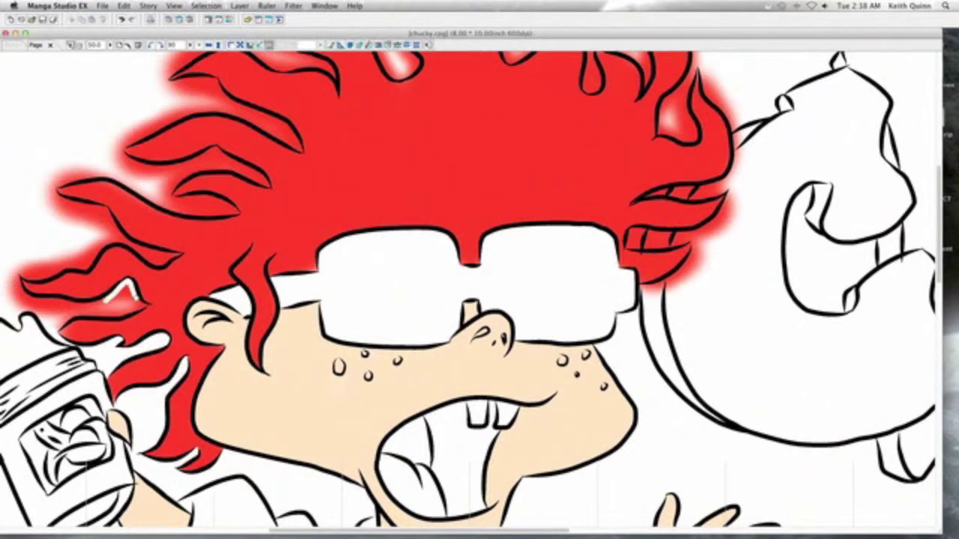
{"action": "left_click_drag", "start_coordinate": [96, 310], "coordinate": [99, 312]}
{"action": "left_click_drag", "start_coordinate": [17, 275], "coordinate": [93, 303]}
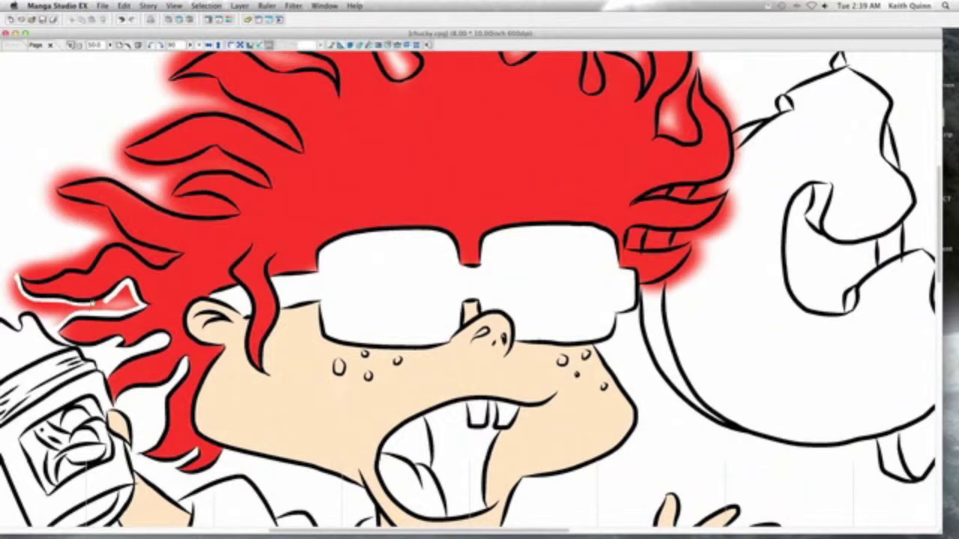
{"action": "mouse_move", "coordinate": [85, 261]}
{"action": "left_mouse_down"}
{"action": "mouse_move", "coordinate": [116, 244]}
{"action": "mouse_move", "coordinate": [172, 258]}
{"action": "left_mouse_up"}
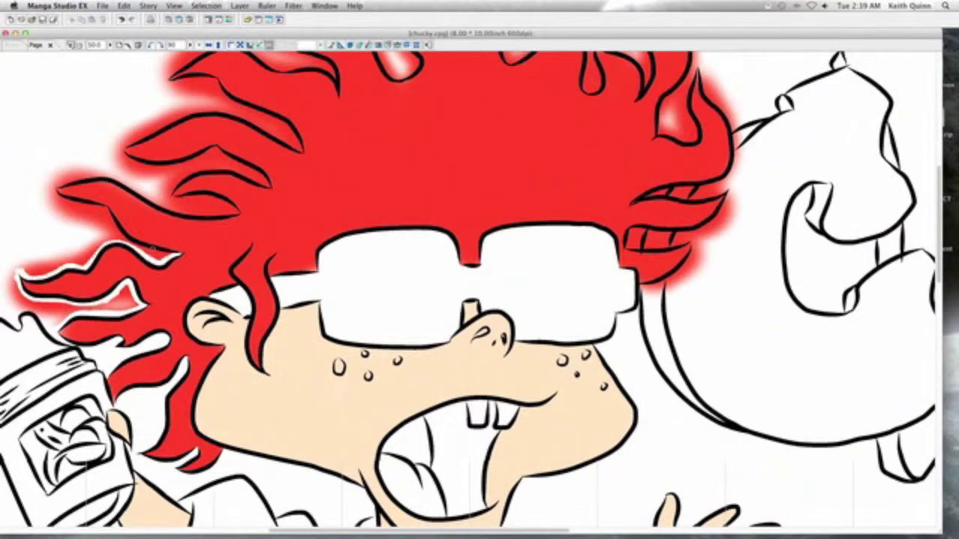
{"action": "mouse_move", "coordinate": [122, 233]}
{"action": "left_mouse_down"}
{"action": "mouse_move", "coordinate": [57, 193]}
{"action": "mouse_move", "coordinate": [51, 217]}
{"action": "mouse_move", "coordinate": [135, 245]}
{"action": "mouse_move", "coordinate": [71, 264]}
{"action": "mouse_move", "coordinate": [12, 263]}
{"action": "mouse_move", "coordinate": [64, 309]}
{"action": "mouse_move", "coordinate": [120, 306]}
{"action": "left_mouse_up"}
Erase the red overspill along the middle and upper hair spikes on the jar side of the head.
{"action": "mouse_move", "coordinate": [44, 184]}
{"action": "left_mouse_down"}
{"action": "mouse_move", "coordinate": [136, 186]}
{"action": "mouse_move", "coordinate": [194, 212]}
{"action": "mouse_move", "coordinate": [232, 209]}
{"action": "mouse_move", "coordinate": [170, 199]}
{"action": "mouse_move", "coordinate": [197, 171]}
{"action": "mouse_move", "coordinate": [266, 181]}
{"action": "left_mouse_up"}
{"action": "mouse_move", "coordinate": [184, 160]}
{"action": "left_mouse_down"}
{"action": "mouse_move", "coordinate": [118, 144]}
{"action": "mouse_move", "coordinate": [141, 178]}
{"action": "mouse_move", "coordinate": [219, 157]}
{"action": "mouse_move", "coordinate": [248, 172]}
{"action": "left_mouse_up"}
{"action": "mouse_move", "coordinate": [121, 143]}
{"action": "left_mouse_down"}
{"action": "mouse_move", "coordinate": [210, 110]}
{"action": "mouse_move", "coordinate": [294, 145]}
{"action": "mouse_move", "coordinate": [207, 78]}
{"action": "mouse_move", "coordinate": [161, 87]}
{"action": "left_mouse_up"}
{"action": "mouse_move", "coordinate": [159, 110]}
{"action": "left_mouse_down"}
{"action": "mouse_move", "coordinate": [141, 124]}
{"action": "mouse_move", "coordinate": [185, 93]}
{"action": "left_mouse_up"}
{"action": "mouse_move", "coordinate": [166, 84]}
{"action": "left_mouse_down"}
{"action": "mouse_move", "coordinate": [212, 84]}
{"action": "mouse_move", "coordinate": [289, 135]}
{"action": "left_mouse_up"}
Erase the red overspill around the top hair spikes and the spikes beside the "Chucky" lettering.
{"action": "scroll", "coordinate": [156, 192], "scroll_direction": "up", "scroll_amount": 5}
{"action": "mouse_move", "coordinate": [156, 191]}
{"action": "left_mouse_down"}
{"action": "mouse_move", "coordinate": [139, 216]}
{"action": "mouse_move", "coordinate": [188, 167]}
{"action": "mouse_move", "coordinate": [260, 207]}
{"action": "mouse_move", "coordinate": [284, 204]}
{"action": "left_mouse_up"}
{"action": "left_click_drag", "start_coordinate": [219, 177], "coordinate": [305, 205]}
{"action": "mouse_move", "coordinate": [215, 174]}
{"action": "left_mouse_down"}
{"action": "mouse_move", "coordinate": [243, 129]}
{"action": "mouse_move", "coordinate": [267, 130]}
{"action": "mouse_move", "coordinate": [330, 146]}
{"action": "mouse_move", "coordinate": [358, 203]}
{"action": "mouse_move", "coordinate": [383, 212]}
{"action": "mouse_move", "coordinate": [382, 193]}
{"action": "mouse_move", "coordinate": [342, 153]}
{"action": "mouse_move", "coordinate": [379, 210]}
{"action": "left_mouse_up"}
{"action": "mouse_move", "coordinate": [321, 135]}
{"action": "left_mouse_down"}
{"action": "mouse_move", "coordinate": [407, 105]}
{"action": "mouse_move", "coordinate": [384, 95]}
{"action": "mouse_move", "coordinate": [461, 150]}
{"action": "mouse_move", "coordinate": [464, 101]}
{"action": "mouse_move", "coordinate": [452, 128]}
{"action": "mouse_move", "coordinate": [460, 153]}
{"action": "mouse_move", "coordinate": [495, 161]}
{"action": "mouse_move", "coordinate": [503, 178]}
{"action": "mouse_move", "coordinate": [484, 196]}
{"action": "mouse_move", "coordinate": [455, 99]}
{"action": "mouse_move", "coordinate": [506, 119]}
{"action": "mouse_move", "coordinate": [480, 88]}
{"action": "mouse_move", "coordinate": [504, 95]}
{"action": "mouse_move", "coordinate": [518, 135]}
{"action": "mouse_move", "coordinate": [526, 131]}
{"action": "mouse_move", "coordinate": [565, 167]}
{"action": "mouse_move", "coordinate": [568, 221]}
{"action": "mouse_move", "coordinate": [568, 174]}
{"action": "mouse_move", "coordinate": [611, 194]}
{"action": "left_mouse_up"}
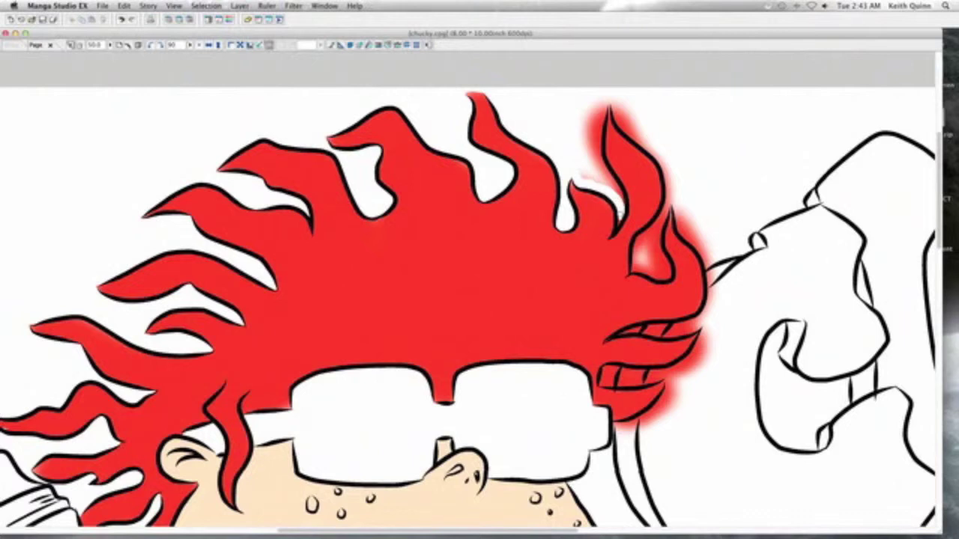
{"action": "mouse_move", "coordinate": [606, 109]}
{"action": "left_mouse_down"}
{"action": "mouse_move", "coordinate": [615, 180]}
{"action": "mouse_move", "coordinate": [585, 114]}
{"action": "mouse_move", "coordinate": [598, 102]}
{"action": "mouse_move", "coordinate": [641, 268]}
{"action": "mouse_move", "coordinate": [661, 264]}
{"action": "mouse_move", "coordinate": [647, 212]}
{"action": "mouse_move", "coordinate": [680, 195]}
{"action": "mouse_move", "coordinate": [709, 294]}
{"action": "mouse_move", "coordinate": [699, 324]}
{"action": "left_mouse_up"}
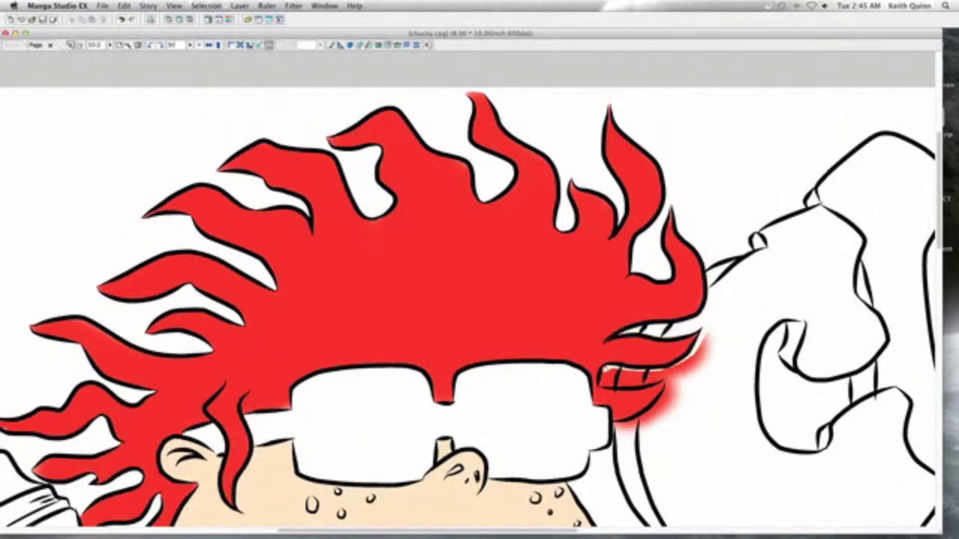
{"action": "mouse_move", "coordinate": [707, 358]}
{"action": "left_mouse_down"}
{"action": "mouse_move", "coordinate": [666, 377]}
{"action": "mouse_move", "coordinate": [609, 374]}
{"action": "mouse_move", "coordinate": [661, 404]}
{"action": "mouse_move", "coordinate": [686, 383]}
{"action": "mouse_move", "coordinate": [663, 408]}
{"action": "left_mouse_up"}
{"action": "key", "text": "Tab"}
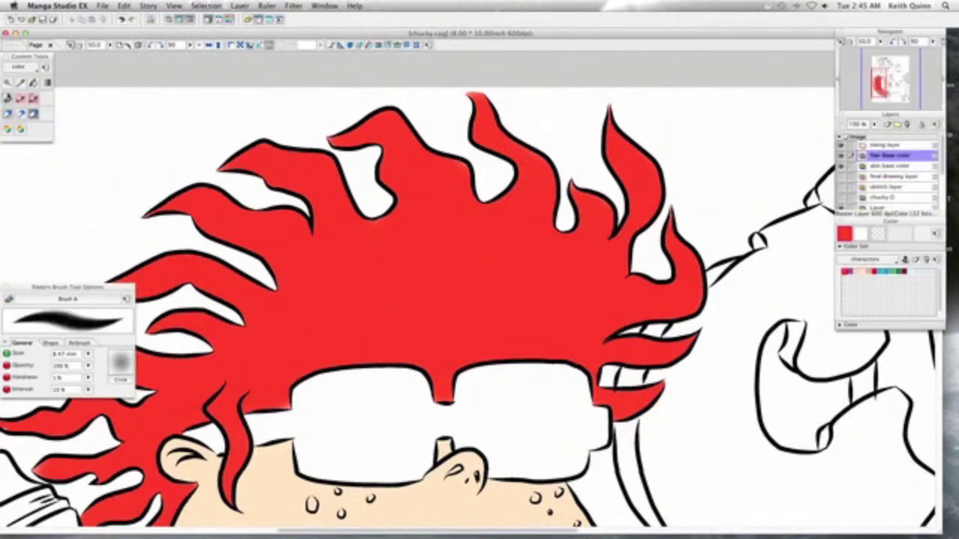
Add a new layer named "shirt color base" above the hair base color layer.
{"action": "left_click_drag", "start_coordinate": [195, 371], "coordinate": [381, 296]}
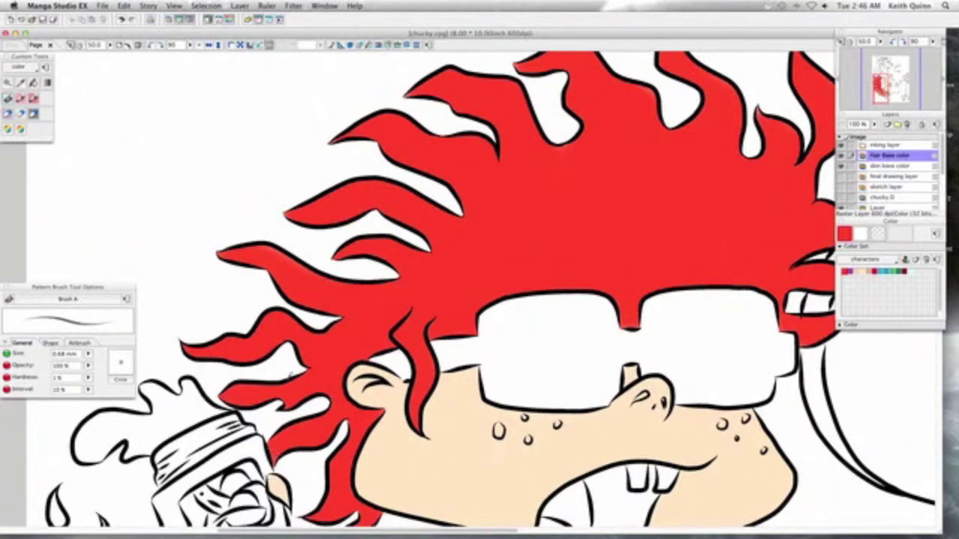
{"action": "scroll", "coordinate": [359, 517], "scroll_direction": "down", "scroll_amount": 2}
{"action": "scroll", "coordinate": [360, 517], "scroll_direction": "right", "scroll_amount": 1}
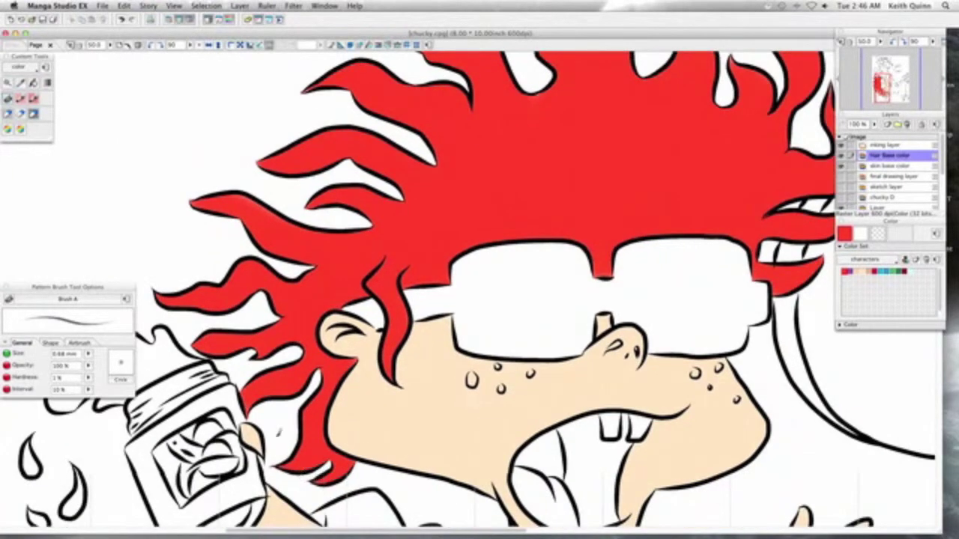
{"action": "key", "text": "e"}
{"action": "key", "text": "super+minus"}
{"action": "key", "text": "super+minus"}
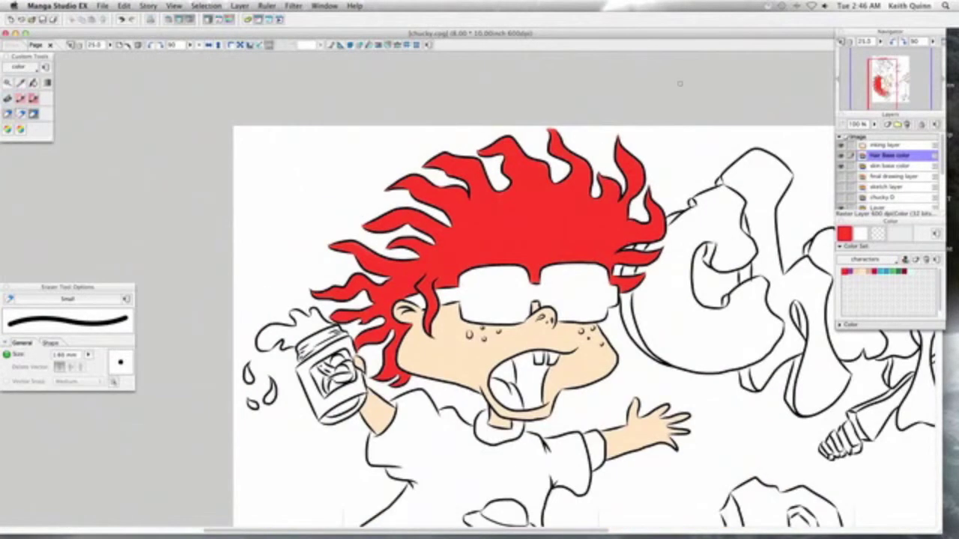
{"action": "left_click", "coordinate": [889, 124]}
{"action": "type", "text": "shirt color base"}
{"action": "key", "text": "Return"}
Paint the shirt light blue with an enlarged pattern brush, leaving the planet emblem, collar and cuff white.
{"action": "key", "text": "super+Tab"}
{"action": "left_click", "coordinate": [632, 173]}
{"action": "left_click", "coordinate": [881, 271]}
{"action": "left_click", "coordinate": [5, 99]}
{"action": "key", "text": "bracketright"}
{"action": "key", "text": "bracketright"}
{"action": "key", "text": "bracketright"}
{"action": "key", "text": "bracketright"}
{"action": "key", "text": "bracketright"}
{"action": "key", "text": "bracketright"}
{"action": "left_click_drag", "start_coordinate": [387, 431], "coordinate": [317, 282]}
{"action": "mouse_move", "coordinate": [325, 317]}
{"action": "left_mouse_down"}
{"action": "mouse_move", "coordinate": [311, 371]}
{"action": "mouse_move", "coordinate": [322, 392]}
{"action": "mouse_move", "coordinate": [420, 443]}
{"action": "mouse_move", "coordinate": [488, 408]}
{"action": "mouse_move", "coordinate": [477, 335]}
{"action": "mouse_move", "coordinate": [505, 291]}
{"action": "mouse_move", "coordinate": [315, 292]}
{"action": "mouse_move", "coordinate": [322, 315]}
{"action": "mouse_move", "coordinate": [343, 250]}
{"action": "mouse_move", "coordinate": [315, 385]}
{"action": "mouse_move", "coordinate": [365, 335]}
{"action": "mouse_move", "coordinate": [412, 306]}
{"action": "mouse_move", "coordinate": [461, 341]}
{"action": "mouse_move", "coordinate": [449, 347]}
{"action": "mouse_move", "coordinate": [459, 369]}
{"action": "mouse_move", "coordinate": [393, 405]}
{"action": "mouse_move", "coordinate": [410, 429]}
{"action": "mouse_move", "coordinate": [487, 408]}
{"action": "mouse_move", "coordinate": [490, 318]}
{"action": "mouse_move", "coordinate": [364, 398]}
{"action": "mouse_move", "coordinate": [296, 242]}
{"action": "left_mouse_up"}
Paint the shirt's collar and the cuff of the outstretched arm crimson.
{"action": "key", "text": "Tab"}
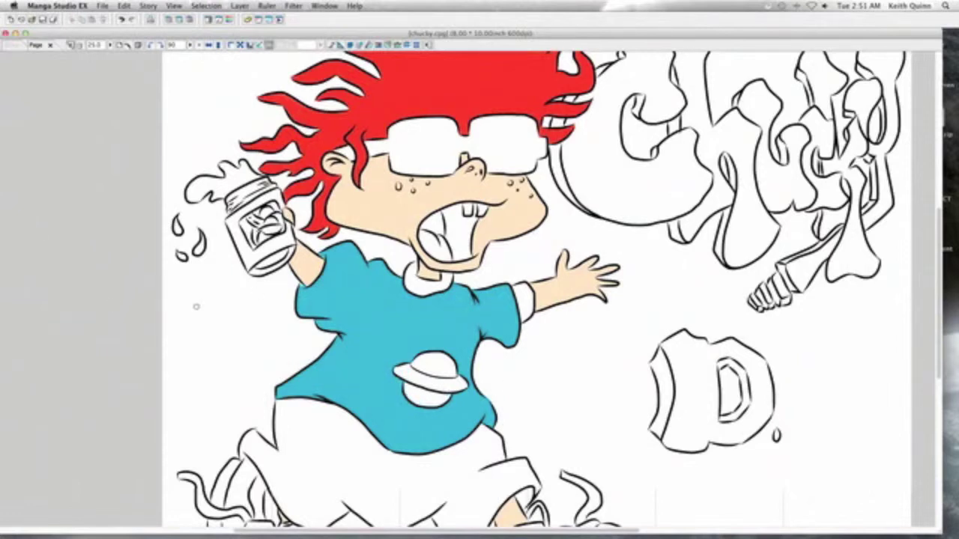
{"action": "key", "text": "Tab"}
{"action": "key", "text": "ctrl+plus"}
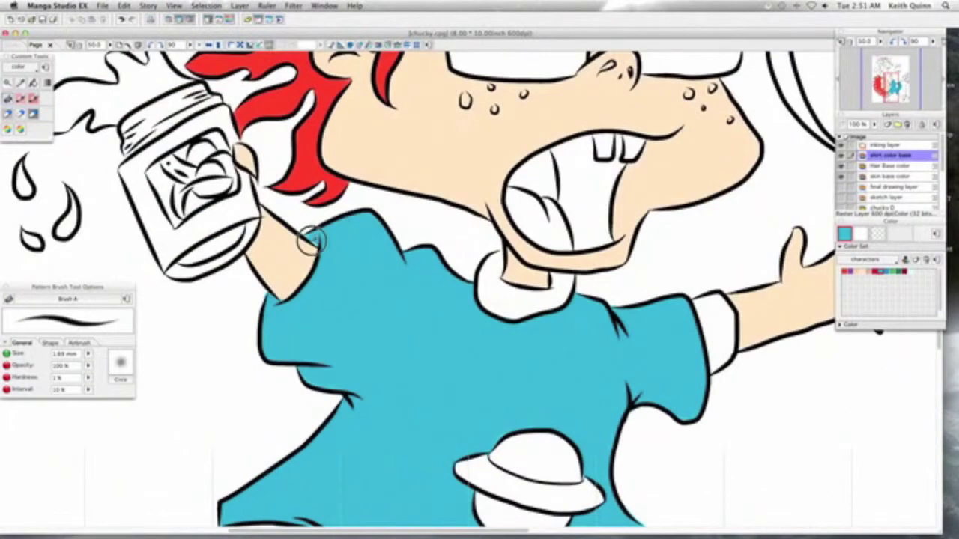
{"action": "scroll", "coordinate": [659, 383], "scroll_direction": "down", "scroll_amount": 5}
{"action": "key", "text": "e"}
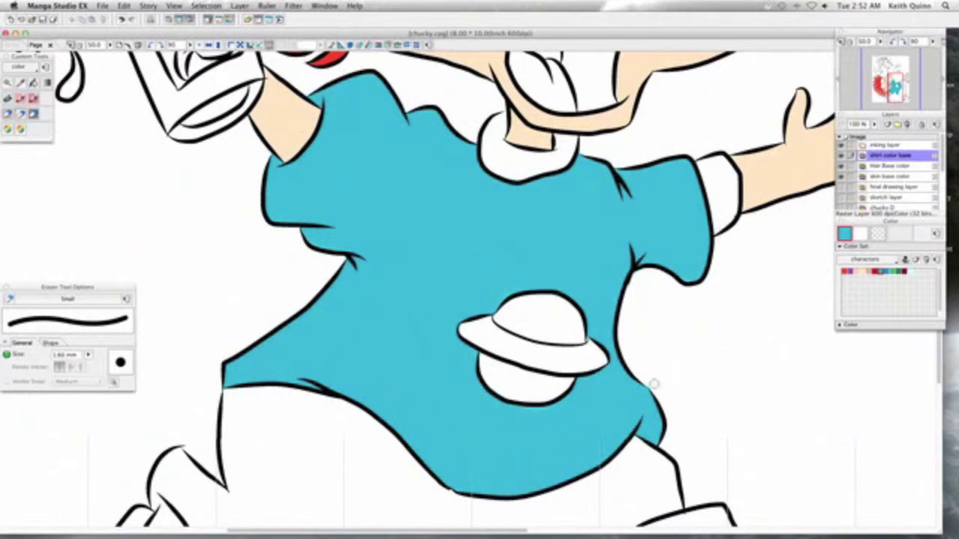
{"action": "left_click", "coordinate": [13, 105]}
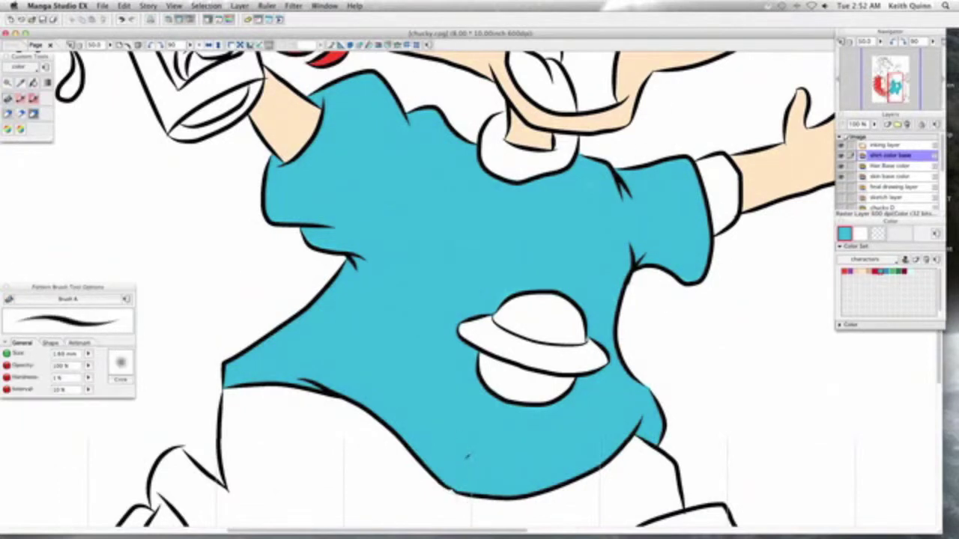
{"action": "key", "text": "e"}
{"action": "left_click", "coordinate": [875, 271]}
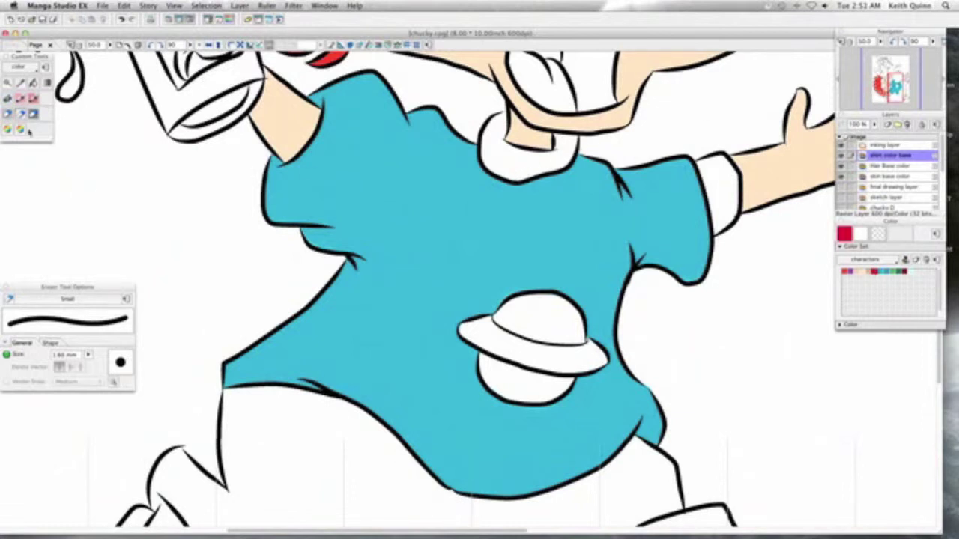
{"action": "left_click", "coordinate": [13, 105]}
{"action": "mouse_move", "coordinate": [483, 122]}
{"action": "left_mouse_down"}
{"action": "mouse_move", "coordinate": [509, 175]}
{"action": "mouse_move", "coordinate": [570, 153]}
{"action": "mouse_move", "coordinate": [554, 137]}
{"action": "mouse_move", "coordinate": [572, 139]}
{"action": "mouse_move", "coordinate": [503, 141]}
{"action": "mouse_move", "coordinate": [502, 114]}
{"action": "mouse_move", "coordinate": [520, 163]}
{"action": "left_mouse_up"}
{"action": "mouse_move", "coordinate": [698, 159]}
{"action": "left_mouse_down"}
{"action": "mouse_move", "coordinate": [716, 233]}
{"action": "mouse_move", "coordinate": [733, 170]}
{"action": "mouse_move", "coordinate": [717, 189]}
{"action": "mouse_move", "coordinate": [726, 225]}
{"action": "mouse_move", "coordinate": [731, 153]}
{"action": "left_mouse_up"}
Clean up the collar's edge with a smaller eraser and restore the blue of the shirt beside it.
{"action": "key", "text": "e"}
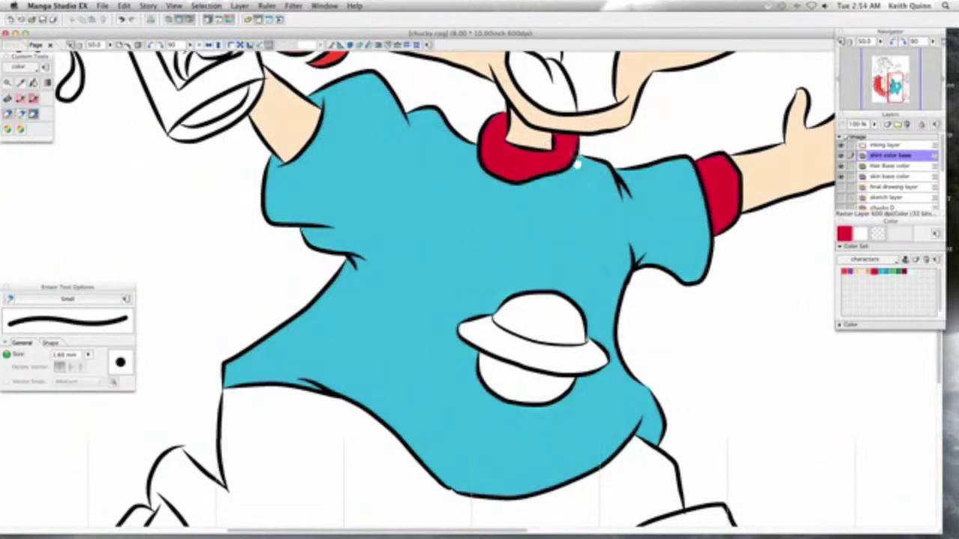
{"action": "key", "text": "bracketleft"}
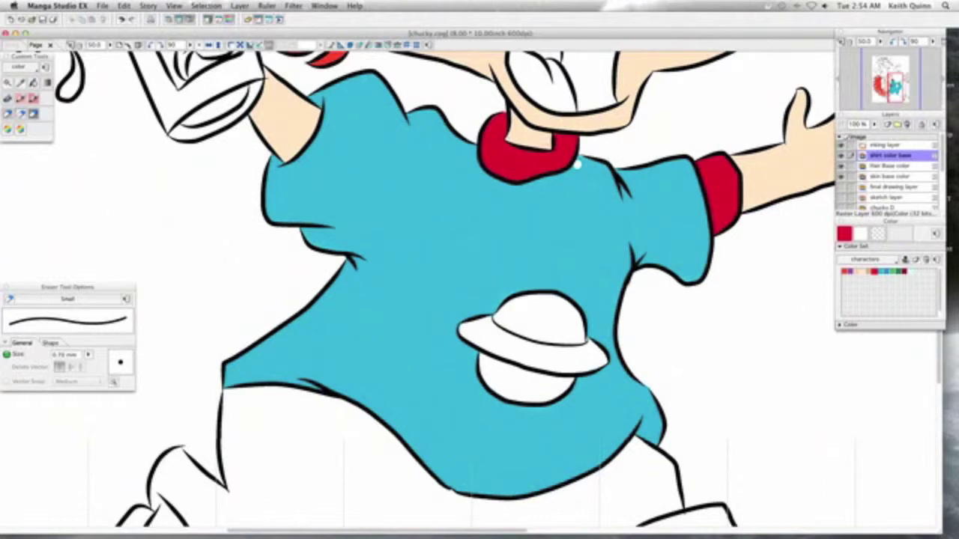
{"action": "key", "text": "b"}
{"action": "key", "text": "e"}
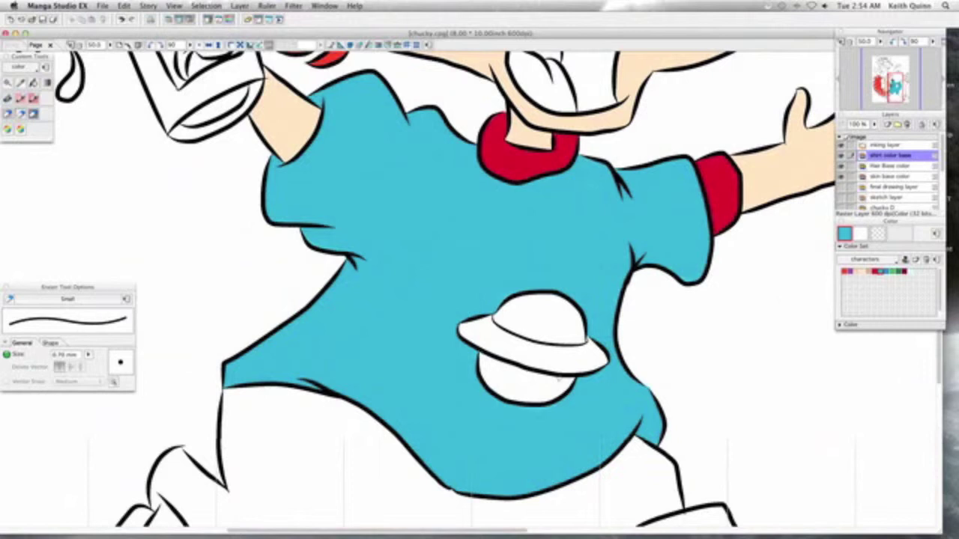
Add a new layer named "shorts base color" above the shirt color base layer.
{"action": "key", "text": "super+minus"}
{"action": "key", "text": "super+minus"}
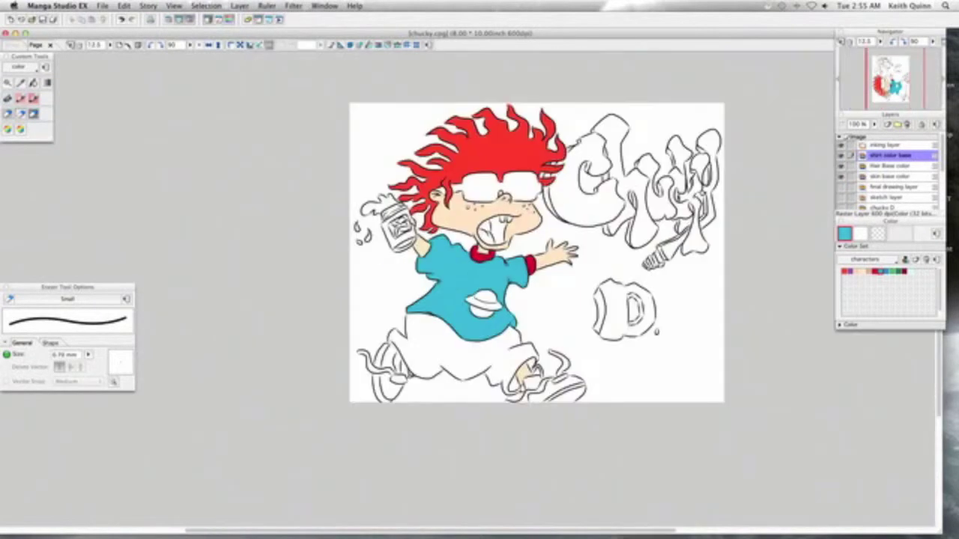
{"action": "key", "text": "super+plus"}
{"action": "key", "text": "super+shift+n"}
{"action": "type", "text": "shorts base color"}
{"action": "key", "text": "Return"}
Paint the shorts green, including the waist area and both leg cuffs.
{"action": "left_click", "coordinate": [892, 272]}
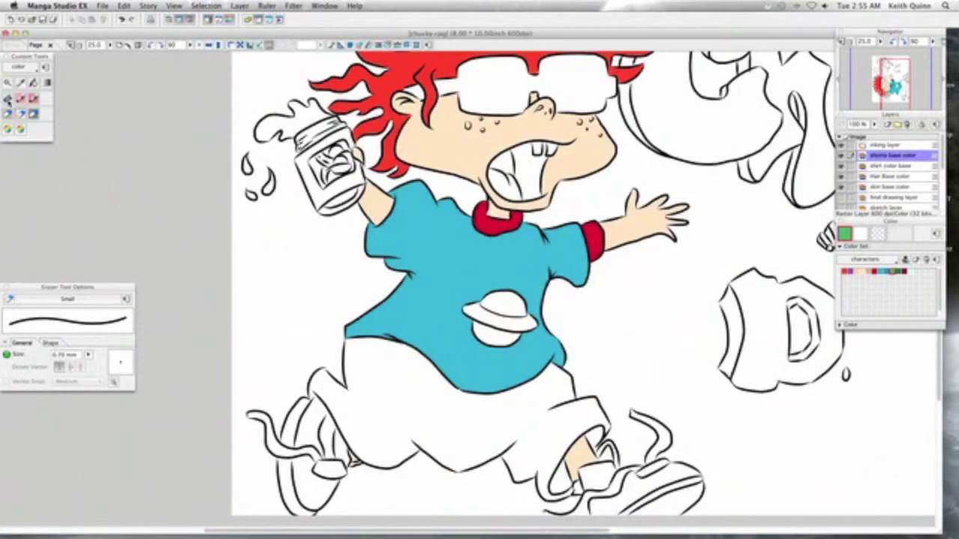
{"action": "key", "text": "b"}
{"action": "key", "text": "b"}
{"action": "key", "text": "b"}
{"action": "mouse_move", "coordinate": [348, 343]}
{"action": "left_mouse_down"}
{"action": "mouse_move", "coordinate": [351, 392]}
{"action": "mouse_move", "coordinate": [311, 388]}
{"action": "mouse_move", "coordinate": [382, 465]}
{"action": "mouse_move", "coordinate": [516, 441]}
{"action": "left_mouse_up"}
{"action": "mouse_move", "coordinate": [343, 341]}
{"action": "left_mouse_down"}
{"action": "mouse_move", "coordinate": [407, 342]}
{"action": "mouse_move", "coordinate": [420, 357]}
{"action": "mouse_move", "coordinate": [603, 423]}
{"action": "mouse_move", "coordinate": [576, 487]}
{"action": "mouse_move", "coordinate": [527, 473]}
{"action": "left_mouse_up"}
{"action": "key", "text": "bracketright"}
{"action": "mouse_move", "coordinate": [330, 375]}
{"action": "left_mouse_down"}
{"action": "mouse_move", "coordinate": [364, 442]}
{"action": "mouse_move", "coordinate": [388, 446]}
{"action": "mouse_move", "coordinate": [359, 362]}
{"action": "mouse_move", "coordinate": [391, 365]}
{"action": "mouse_move", "coordinate": [399, 384]}
{"action": "mouse_move", "coordinate": [440, 407]}
{"action": "mouse_move", "coordinate": [453, 426]}
{"action": "mouse_move", "coordinate": [427, 419]}
{"action": "mouse_move", "coordinate": [475, 430]}
{"action": "mouse_move", "coordinate": [503, 399]}
{"action": "mouse_move", "coordinate": [546, 401]}
{"action": "mouse_move", "coordinate": [520, 463]}
{"action": "mouse_move", "coordinate": [553, 413]}
{"action": "left_mouse_up"}
{"action": "left_click_drag", "start_coordinate": [564, 486], "coordinate": [545, 492]}
{"action": "mouse_move", "coordinate": [333, 360]}
{"action": "left_mouse_down"}
{"action": "mouse_move", "coordinate": [332, 379]}
{"action": "mouse_move", "coordinate": [310, 397]}
{"action": "left_mouse_up"}
Erase the green overspill around the back leg's side and cuff of the shorts, adjusting the eraser size as needed.
{"action": "key", "text": "e"}
{"action": "key", "text": "super+plus"}
{"action": "key", "text": "super+plus"}
{"action": "key", "text": "super+plus"}
{"action": "left_click_drag", "start_coordinate": [111, 448], "coordinate": [297, 278]}
{"action": "key", "text": "bracketright"}
{"action": "mouse_move", "coordinate": [326, 234]}
{"action": "left_mouse_down"}
{"action": "mouse_move", "coordinate": [322, 305]}
{"action": "mouse_move", "coordinate": [315, 287]}
{"action": "mouse_move", "coordinate": [310, 320]}
{"action": "mouse_move", "coordinate": [288, 323]}
{"action": "mouse_move", "coordinate": [332, 364]}
{"action": "left_mouse_up"}
{"action": "key", "text": "bracketleft"}
{"action": "key", "text": "bracketleft"}
{"action": "key", "text": "bracketright"}
{"action": "mouse_move", "coordinate": [293, 317]}
{"action": "left_mouse_down"}
{"action": "mouse_move", "coordinate": [278, 311]}
{"action": "mouse_move", "coordinate": [235, 401]}
{"action": "left_mouse_up"}
{"action": "key", "text": "bracketright"}
{"action": "key", "text": "bracketright"}
{"action": "key", "text": "bracketright"}
{"action": "mouse_move", "coordinate": [228, 353]}
{"action": "left_mouse_down"}
{"action": "mouse_move", "coordinate": [263, 303]}
{"action": "mouse_move", "coordinate": [245, 420]}
{"action": "mouse_move", "coordinate": [201, 303]}
{"action": "mouse_move", "coordinate": [255, 390]}
{"action": "left_mouse_up"}
Erase the green overspill around the front leg's cuff and ankle and along the hip side of the shorts.
{"action": "key", "text": "Tab"}
{"action": "mouse_move", "coordinate": [277, 435]}
{"action": "left_mouse_down"}
{"action": "mouse_move", "coordinate": [372, 501]}
{"action": "mouse_move", "coordinate": [417, 487]}
{"action": "mouse_move", "coordinate": [476, 441]}
{"action": "mouse_move", "coordinate": [475, 451]}
{"action": "mouse_move", "coordinate": [510, 469]}
{"action": "mouse_move", "coordinate": [482, 459]}
{"action": "mouse_move", "coordinate": [560, 500]}
{"action": "mouse_move", "coordinate": [629, 493]}
{"action": "left_mouse_up"}
{"action": "mouse_move", "coordinate": [684, 466]}
{"action": "left_mouse_down"}
{"action": "mouse_move", "coordinate": [716, 508]}
{"action": "mouse_move", "coordinate": [625, 390]}
{"action": "left_mouse_up"}
{"action": "mouse_move", "coordinate": [626, 402]}
{"action": "left_mouse_down"}
{"action": "mouse_move", "coordinate": [660, 406]}
{"action": "mouse_move", "coordinate": [680, 427]}
{"action": "mouse_move", "coordinate": [772, 457]}
{"action": "mouse_move", "coordinate": [799, 430]}
{"action": "left_mouse_up"}
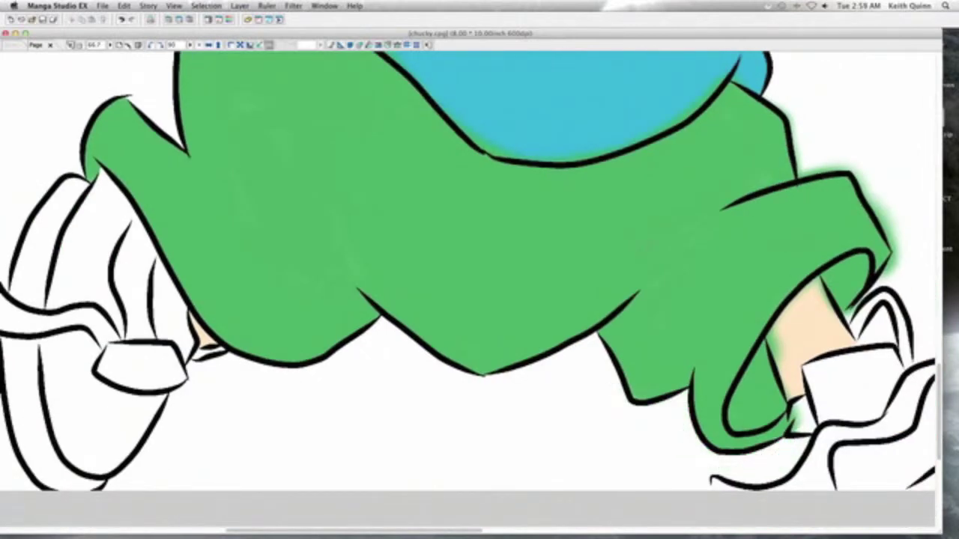
{"action": "left_click_drag", "start_coordinate": [781, 319], "coordinate": [787, 377]}
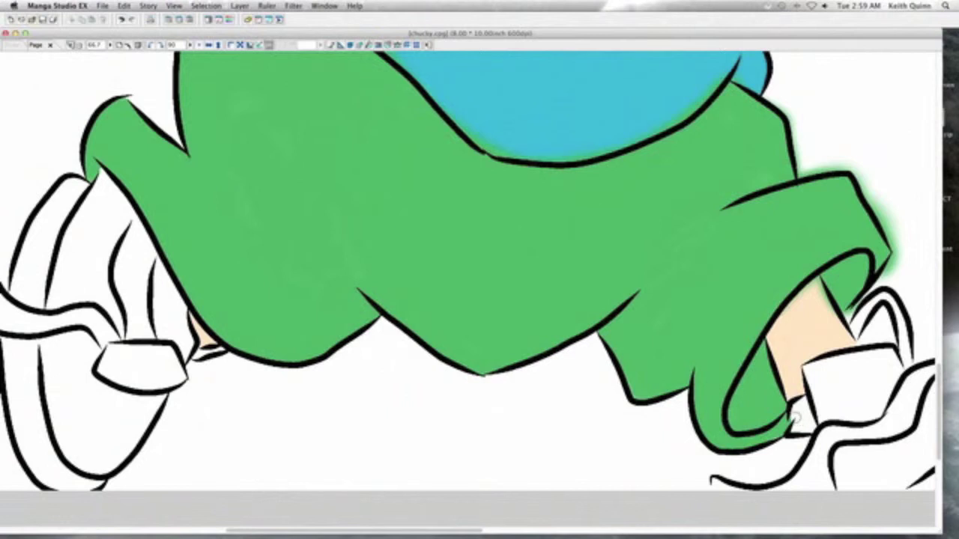
{"action": "mouse_move", "coordinate": [871, 256]}
{"action": "left_mouse_down"}
{"action": "mouse_move", "coordinate": [878, 291]}
{"action": "mouse_move", "coordinate": [847, 315]}
{"action": "left_mouse_up"}
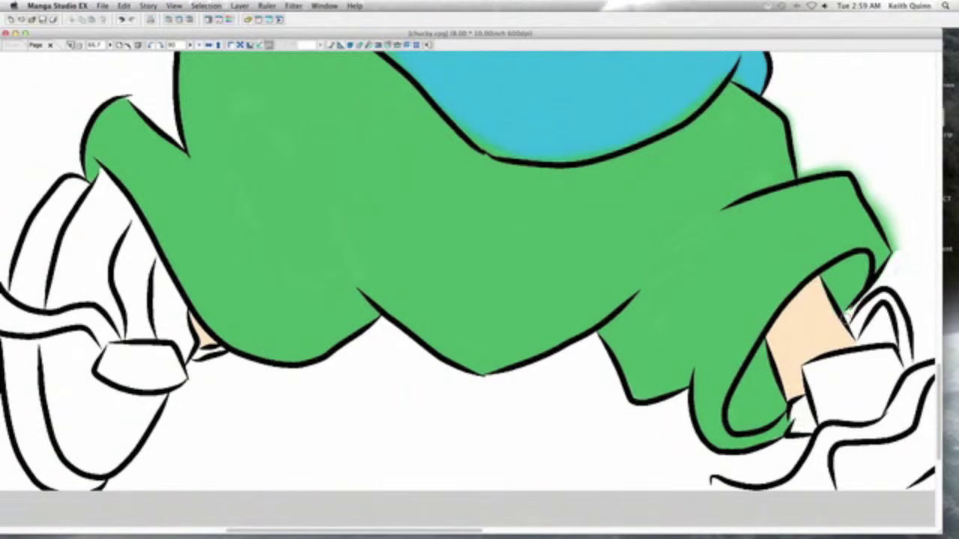
{"action": "mouse_move", "coordinate": [863, 179]}
{"action": "left_mouse_down"}
{"action": "mouse_move", "coordinate": [888, 222]}
{"action": "mouse_move", "coordinate": [864, 178]}
{"action": "left_mouse_up"}
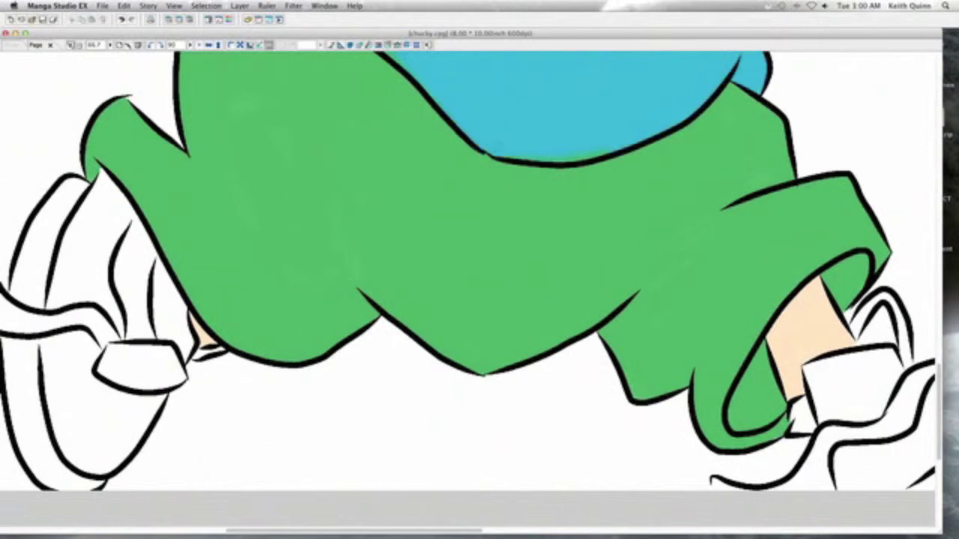
Erase the remaining green from the shirt's hem along the waistline and touch up the shorts' edge.
{"action": "left_click_drag", "start_coordinate": [463, 88], "coordinate": [563, 199]}
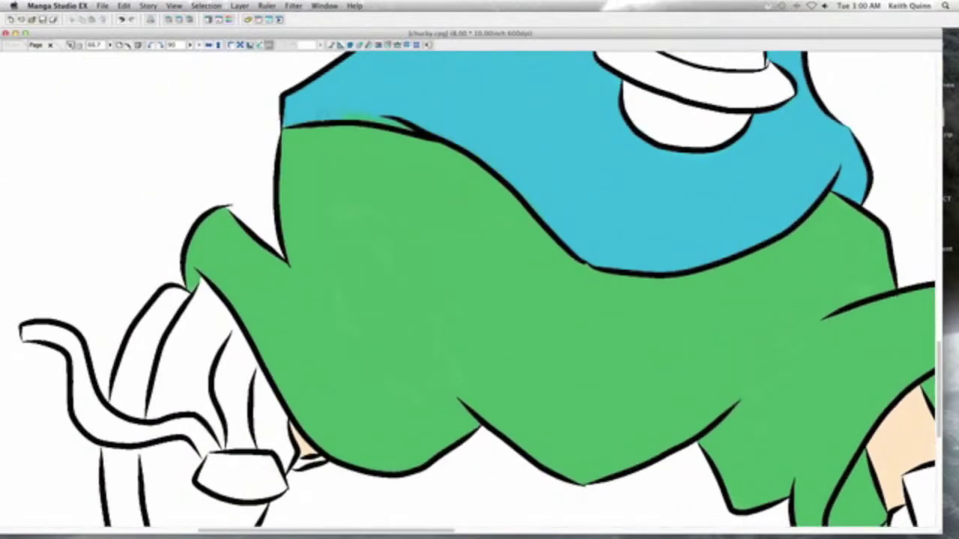
{"action": "key", "text": "Tab"}
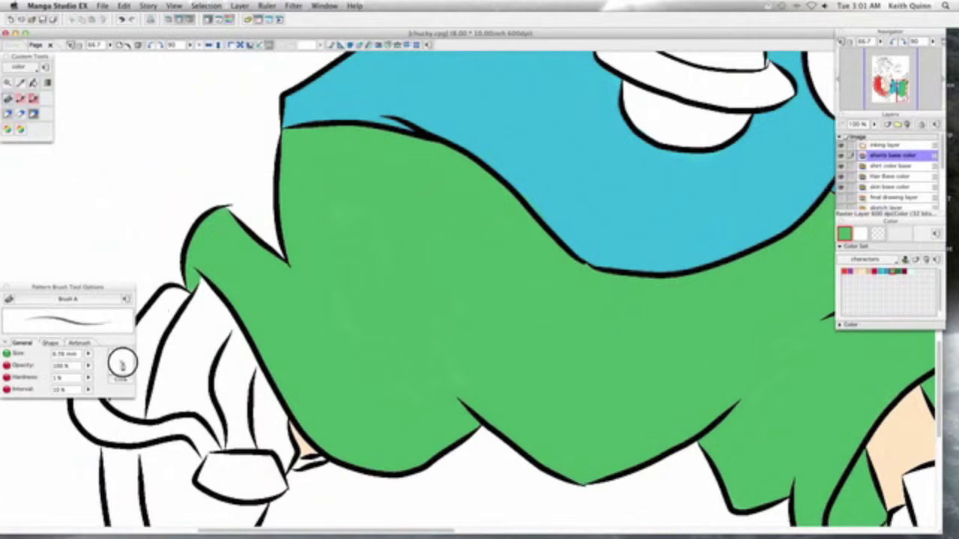
{"action": "left_click_drag", "start_coordinate": [774, 404], "coordinate": [613, 323]}
{"action": "mouse_move", "coordinate": [704, 459]}
{"action": "left_mouse_down"}
{"action": "mouse_move", "coordinate": [721, 477]}
{"action": "mouse_move", "coordinate": [734, 451]}
{"action": "left_mouse_up"}
{"action": "key", "text": "e"}
{"action": "left_click_drag", "start_coordinate": [549, 166], "coordinate": [606, 377]}
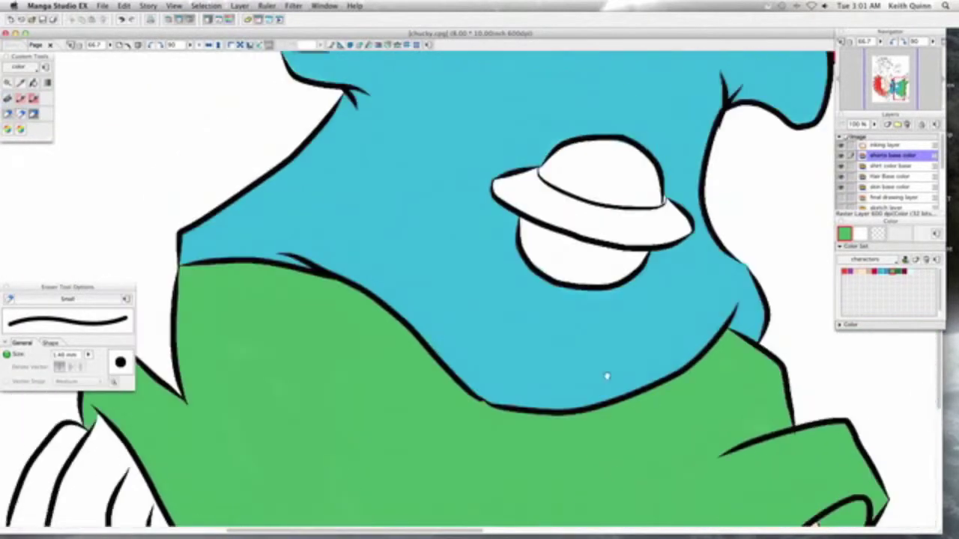
Add a new layer named "shoes color base" above the shorts base color layer.
{"action": "key", "text": "super+minus"}
{"action": "key", "text": "super+minus"}
{"action": "key", "text": "super+minus"}
{"action": "left_click_drag", "start_coordinate": [617, 292], "coordinate": [621, 355]}
{"action": "left_click", "coordinate": [888, 125]}
{"action": "type", "text": "shoes color base"}
{"action": "key", "text": "Return"}
Paint the back shoe and its tongue in the collar's dark red, leaving the lace and sole white.
{"action": "left_click", "coordinate": [875, 271]}
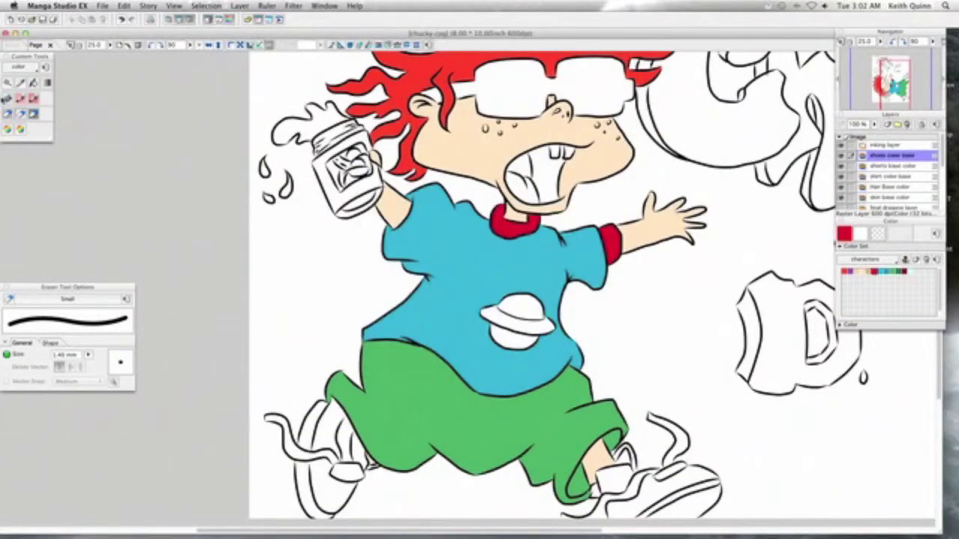
{"action": "key", "text": "Tab"}
{"action": "left_click_drag", "start_coordinate": [402, 417], "coordinate": [459, 255]}
{"action": "key", "text": "super+plus"}
{"action": "key", "text": "super+plus"}
{"action": "mouse_move", "coordinate": [301, 197]}
{"action": "left_mouse_down"}
{"action": "mouse_move", "coordinate": [269, 289]}
{"action": "mouse_move", "coordinate": [321, 298]}
{"action": "mouse_move", "coordinate": [309, 253]}
{"action": "mouse_move", "coordinate": [330, 221]}
{"action": "mouse_move", "coordinate": [308, 196]}
{"action": "mouse_move", "coordinate": [311, 187]}
{"action": "mouse_move", "coordinate": [352, 255]}
{"action": "mouse_move", "coordinate": [369, 321]}
{"action": "mouse_move", "coordinate": [348, 269]}
{"action": "mouse_move", "coordinate": [346, 310]}
{"action": "mouse_move", "coordinate": [338, 246]}
{"action": "mouse_move", "coordinate": [299, 233]}
{"action": "left_mouse_up"}
{"action": "mouse_move", "coordinate": [265, 317]}
{"action": "left_mouse_down"}
{"action": "mouse_move", "coordinate": [294, 311]}
{"action": "mouse_move", "coordinate": [295, 335]}
{"action": "mouse_move", "coordinate": [269, 336]}
{"action": "mouse_move", "coordinate": [284, 366]}
{"action": "mouse_move", "coordinate": [298, 325]}
{"action": "mouse_move", "coordinate": [306, 404]}
{"action": "mouse_move", "coordinate": [282, 388]}
{"action": "mouse_move", "coordinate": [336, 356]}
{"action": "mouse_move", "coordinate": [329, 396]}
{"action": "mouse_move", "coordinate": [341, 362]}
{"action": "left_mouse_up"}
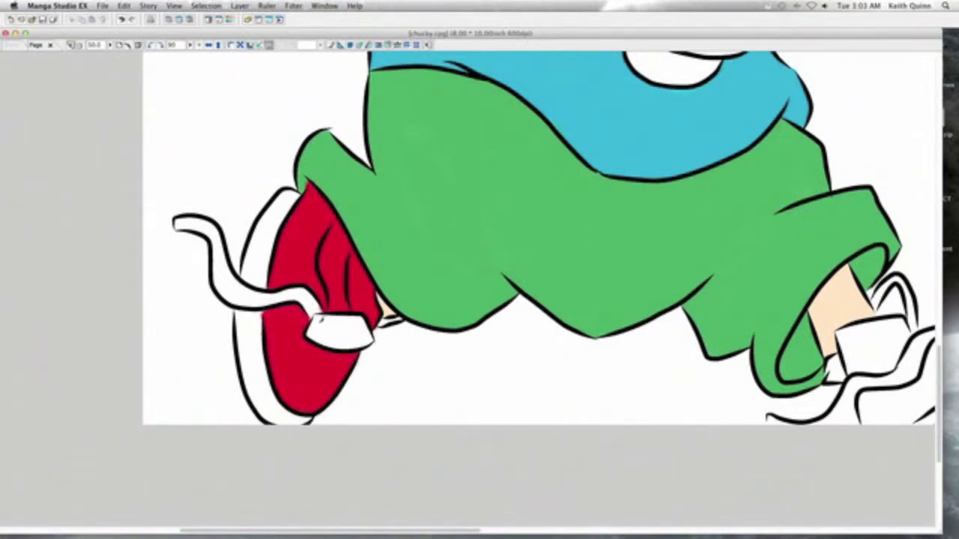
{"action": "mouse_move", "coordinate": [317, 324]}
{"action": "left_mouse_down"}
{"action": "mouse_move", "coordinate": [319, 332]}
{"action": "mouse_move", "coordinate": [317, 318]}
{"action": "mouse_move", "coordinate": [352, 326]}
{"action": "left_mouse_up"}
Paint the front shoe and its tongue dark red, leaving the laces and sole white.
{"action": "left_click_drag", "start_coordinate": [763, 370], "coordinate": [562, 263]}
{"action": "mouse_move", "coordinate": [642, 227]}
{"action": "left_mouse_down"}
{"action": "mouse_move", "coordinate": [677, 263]}
{"action": "mouse_move", "coordinate": [693, 225]}
{"action": "mouse_move", "coordinate": [633, 251]}
{"action": "mouse_move", "coordinate": [662, 311]}
{"action": "mouse_move", "coordinate": [705, 312]}
{"action": "mouse_move", "coordinate": [839, 216]}
{"action": "mouse_move", "coordinate": [749, 240]}
{"action": "mouse_move", "coordinate": [684, 299]}
{"action": "mouse_move", "coordinate": [825, 232]}
{"action": "mouse_move", "coordinate": [707, 296]}
{"action": "mouse_move", "coordinate": [811, 249]}
{"action": "left_mouse_up"}
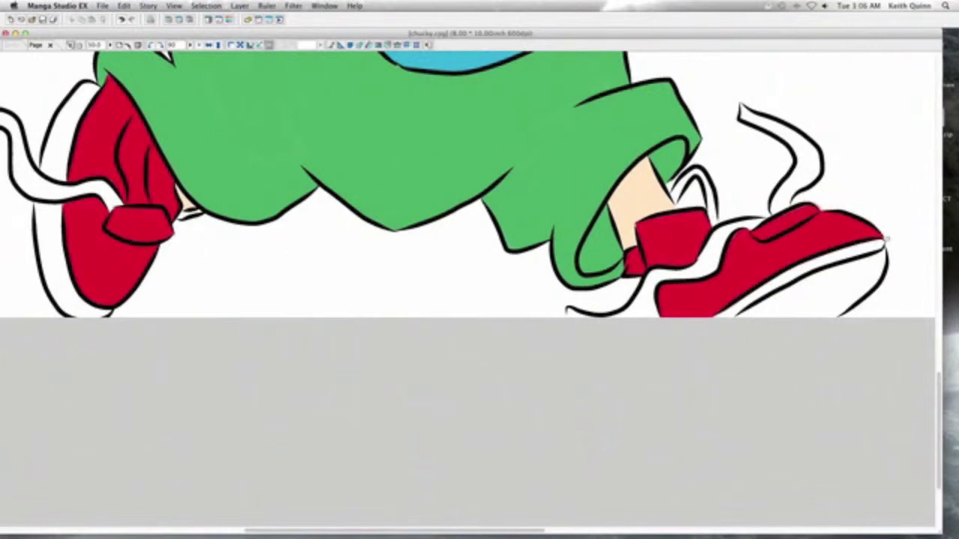
{"action": "key", "text": "Tab"}
Add a new layer named "laces base color" and choose light gray as the drawing color, storing it in the color set.
{"action": "key", "text": "Tab"}
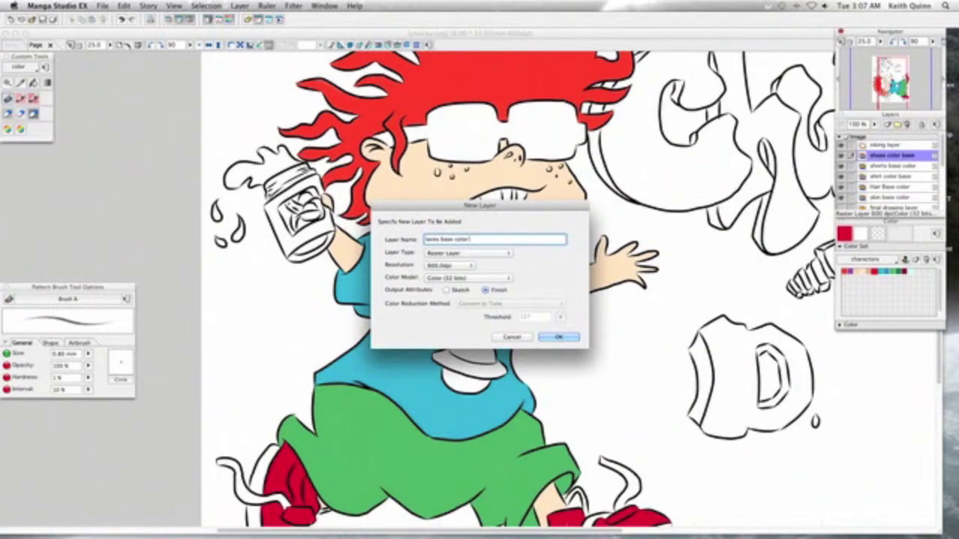
{"action": "key", "text": "Return"}
{"action": "double_click", "coordinate": [845, 235]}
{"action": "left_click", "coordinate": [251, 172]}
{"action": "left_click", "coordinate": [398, 324]}
{"action": "left_click", "coordinate": [916, 260]}
Paint the laces and lace flaps of both shoes light gray with an enlarged brush.
{"action": "mouse_move", "coordinate": [233, 462]}
{"action": "left_mouse_down"}
{"action": "mouse_move", "coordinate": [350, 323]}
{"action": "mouse_move", "coordinate": [336, 324]}
{"action": "mouse_move", "coordinate": [370, 363]}
{"action": "left_mouse_up"}
{"action": "key", "text": "bracketright"}
{"action": "key", "text": "bracketright"}
{"action": "key", "text": "bracketright"}
{"action": "key", "text": "bracketright"}
{"action": "key", "text": "bracketright"}
{"action": "mouse_move", "coordinate": [355, 332]}
{"action": "left_mouse_down"}
{"action": "mouse_move", "coordinate": [364, 364]}
{"action": "mouse_move", "coordinate": [394, 360]}
{"action": "left_mouse_up"}
{"action": "key", "text": "bracketright"}
{"action": "key", "text": "bracketright"}
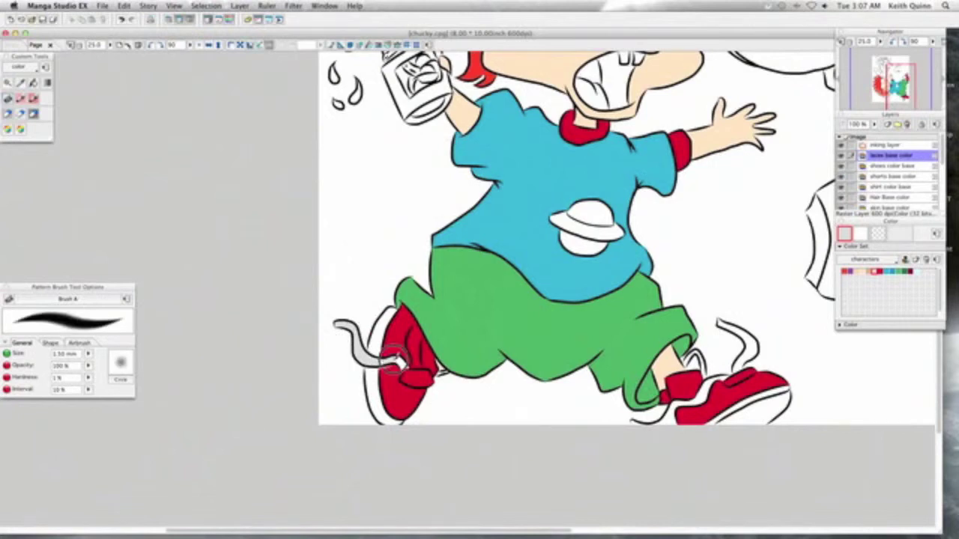
{"action": "left_click_drag", "start_coordinate": [749, 351], "coordinate": [721, 325]}
{"action": "mouse_move", "coordinate": [711, 385]}
{"action": "left_mouse_down"}
{"action": "mouse_move", "coordinate": [665, 421]}
{"action": "mouse_move", "coordinate": [644, 421]}
{"action": "left_mouse_up"}
{"action": "left_click_drag", "start_coordinate": [406, 374], "coordinate": [418, 373]}
{"action": "left_click_drag", "start_coordinate": [744, 381], "coordinate": [728, 380]}
Erase the gray overspill around the laces of the back and front shoes.
{"action": "key", "text": "e"}
{"action": "key", "text": "super+plus"}
{"action": "left_click_drag", "start_coordinate": [201, 319], "coordinate": [283, 256]}
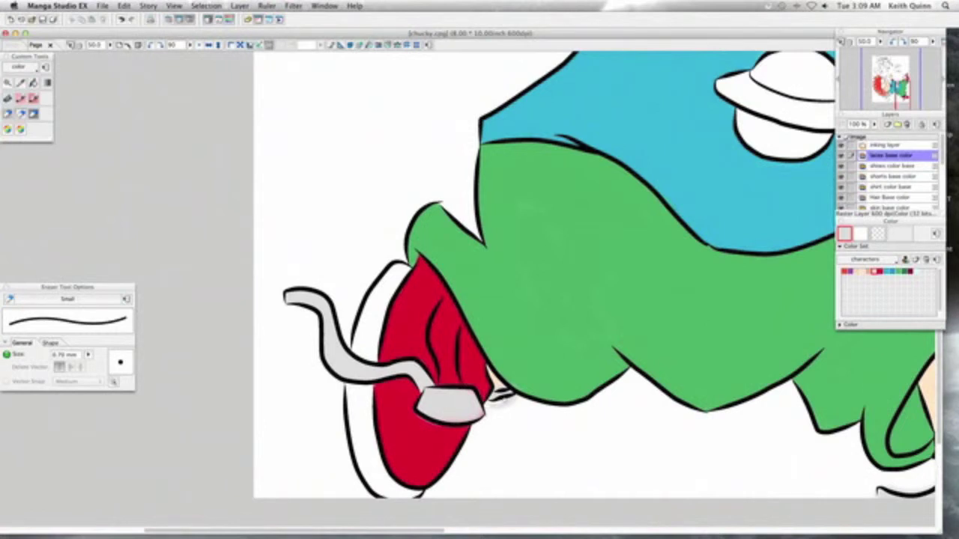
{"action": "left_click_drag", "start_coordinate": [790, 438], "coordinate": [412, 361]}
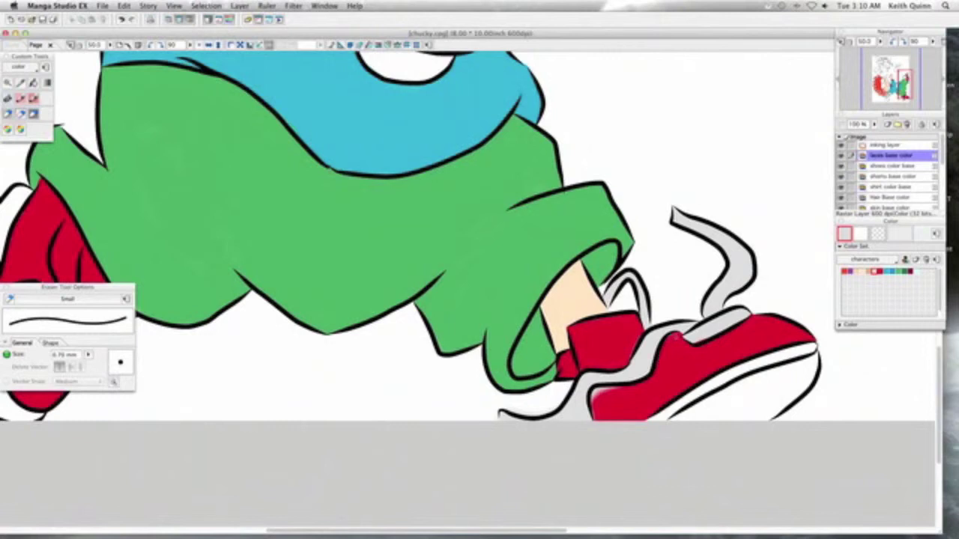
Clean stray red out of the lace areas on the shoes layer with a larger eraser, hiding the laces layer while erasing.
{"action": "left_click", "coordinate": [892, 167]}
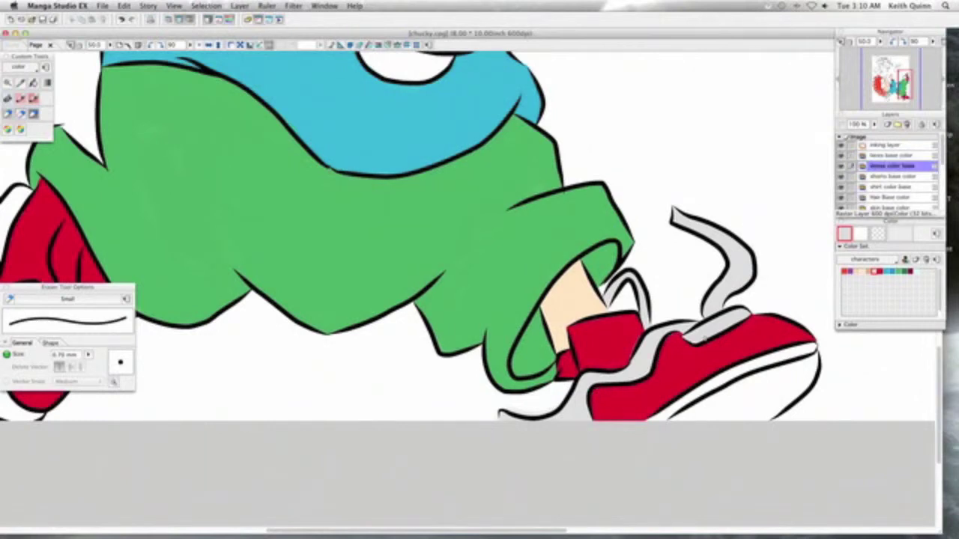
{"action": "left_click", "coordinate": [841, 156]}
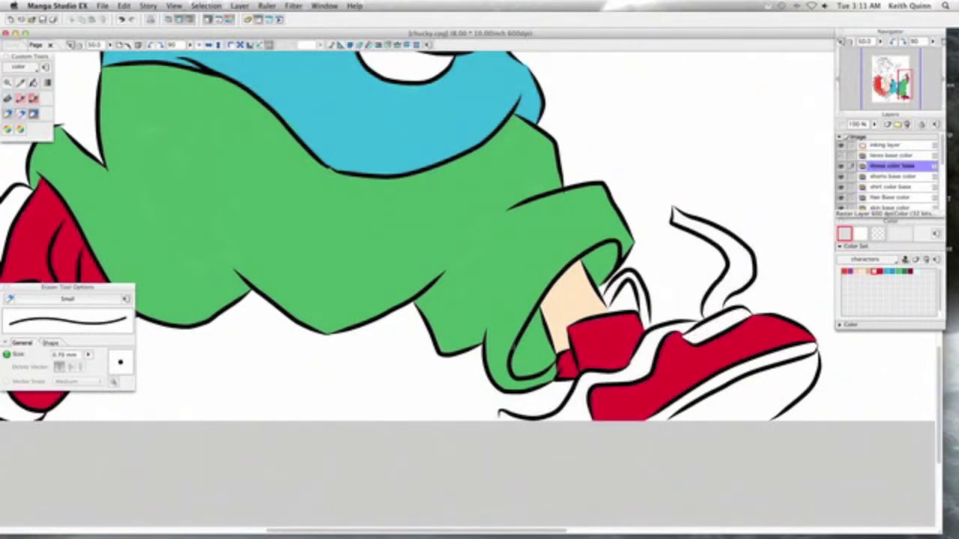
{"action": "left_click_drag", "start_coordinate": [420, 254], "coordinate": [612, 225]}
{"action": "key", "text": "]"}
{"action": "key", "text": "]"}
{"action": "key", "text": "]"}
{"action": "key", "text": "]"}
{"action": "key", "text": "]"}
{"action": "key", "text": "]"}
{"action": "mouse_move", "coordinate": [244, 291]}
{"action": "left_mouse_down"}
{"action": "mouse_move", "coordinate": [271, 305]}
{"action": "mouse_move", "coordinate": [246, 292]}
{"action": "left_mouse_up"}
{"action": "left_click", "coordinate": [841, 155]}
Touch up the color around the front shoe's laces with a smaller brush and make the laces layer active.
{"action": "key", "text": "b"}
{"action": "key", "text": "["}
{"action": "key", "text": "["}
{"action": "key", "text": "["}
{"action": "key", "text": "["}
{"action": "left_click_drag", "start_coordinate": [684, 317], "coordinate": [480, 275]}
{"action": "key", "text": "e"}
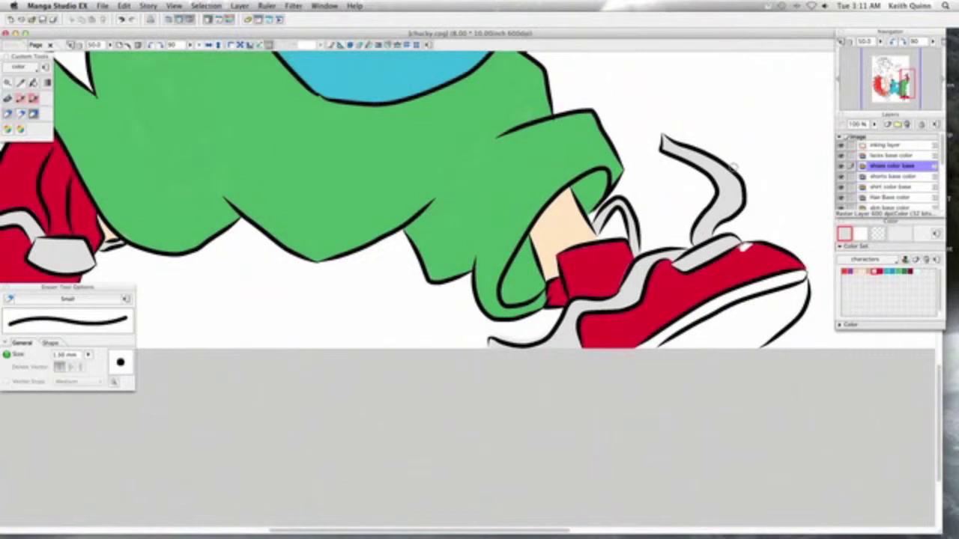
{"action": "left_click", "coordinate": [888, 155]}
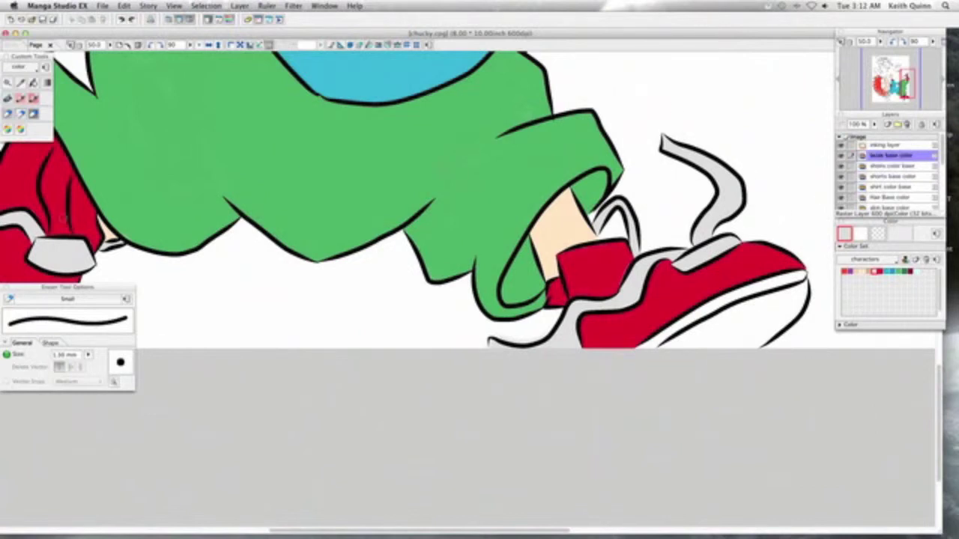
Add a new layer named "glasses base color" above the laces layer.
{"action": "key", "text": "super+minus"}
{"action": "key", "text": "super+minus"}
{"action": "left_click_drag", "start_coordinate": [497, 193], "coordinate": [543, 314]}
{"action": "left_click", "coordinate": [887, 125]}
{"action": "type", "text": "glasses base color"}
{"action": "key", "text": "Return"}
Choose dark gray as the drawing color and paint both lenses and the temples of the glasses.
{"action": "key", "text": "super+plus"}
{"action": "key", "text": "super+plus"}
{"action": "double_click", "coordinate": [845, 233]}
{"action": "left_click", "coordinate": [208, 172]}
{"action": "key", "text": "Return"}
{"action": "left_click", "coordinate": [9, 98]}
{"action": "mouse_move", "coordinate": [529, 87]}
{"action": "left_mouse_down"}
{"action": "mouse_move", "coordinate": [521, 230]}
{"action": "mouse_move", "coordinate": [491, 251]}
{"action": "mouse_move", "coordinate": [567, 255]}
{"action": "mouse_move", "coordinate": [588, 231]}
{"action": "mouse_move", "coordinate": [613, 251]}
{"action": "mouse_move", "coordinate": [678, 251]}
{"action": "mouse_move", "coordinate": [693, 212]}
{"action": "left_mouse_up"}
{"action": "mouse_move", "coordinate": [592, 201]}
{"action": "left_mouse_down"}
{"action": "mouse_move", "coordinate": [608, 185]}
{"action": "mouse_move", "coordinate": [676, 195]}
{"action": "mouse_move", "coordinate": [684, 210]}
{"action": "left_mouse_up"}
{"action": "mouse_move", "coordinate": [487, 212]}
{"action": "left_mouse_down"}
{"action": "mouse_move", "coordinate": [537, 184]}
{"action": "mouse_move", "coordinate": [569, 187]}
{"action": "mouse_move", "coordinate": [589, 209]}
{"action": "mouse_move", "coordinate": [485, 213]}
{"action": "mouse_move", "coordinate": [484, 226]}
{"action": "mouse_move", "coordinate": [419, 232]}
{"action": "mouse_move", "coordinate": [497, 204]}
{"action": "mouse_move", "coordinate": [524, 248]}
{"action": "mouse_move", "coordinate": [539, 236]}
{"action": "mouse_move", "coordinate": [536, 206]}
{"action": "mouse_move", "coordinate": [562, 194]}
{"action": "mouse_move", "coordinate": [630, 247]}
{"action": "mouse_move", "coordinate": [667, 206]}
{"action": "mouse_move", "coordinate": [600, 184]}
{"action": "mouse_move", "coordinate": [653, 217]}
{"action": "mouse_move", "coordinate": [636, 252]}
{"action": "left_mouse_up"}
{"action": "key", "text": "]"}
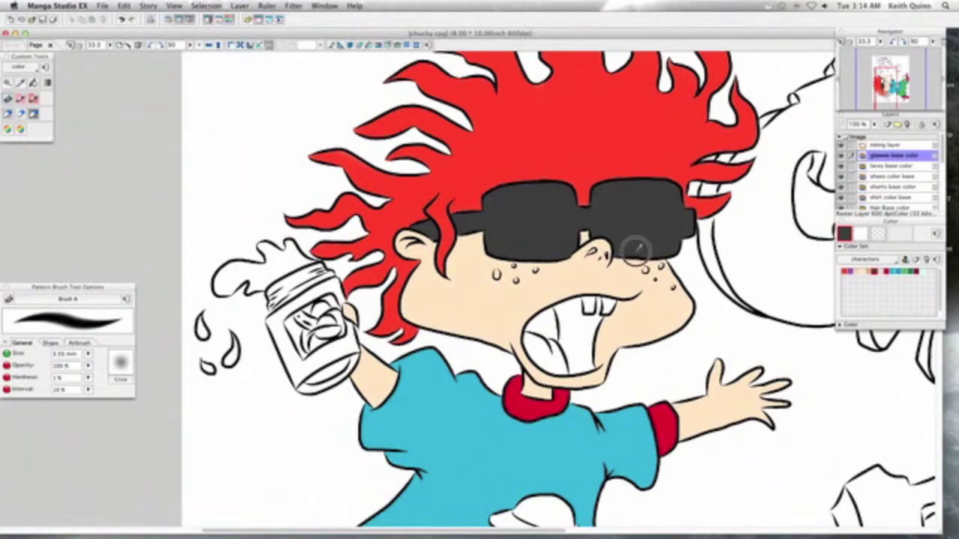
Erase the dark gray overspill around the glasses and touch up their edges with the brush.
{"action": "key", "text": "e"}
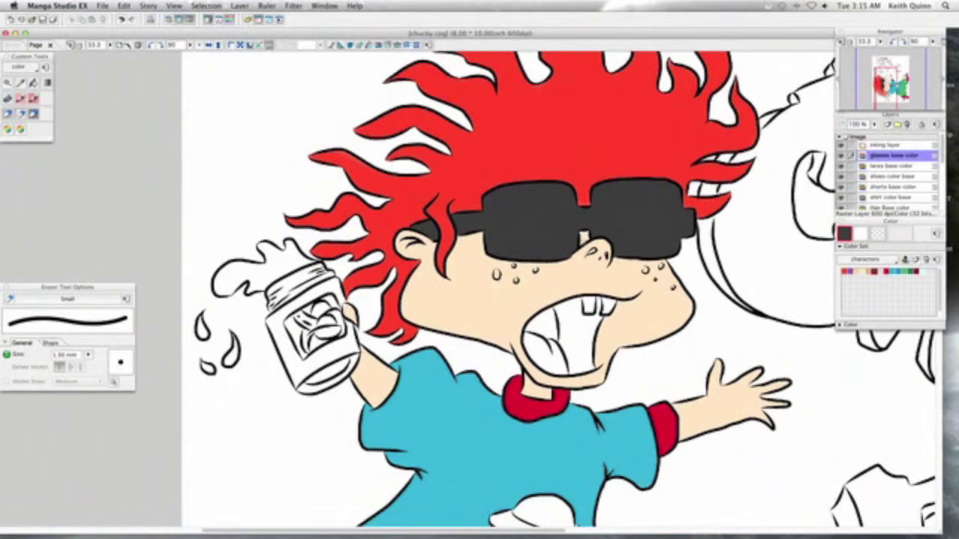
{"action": "key", "text": "b"}
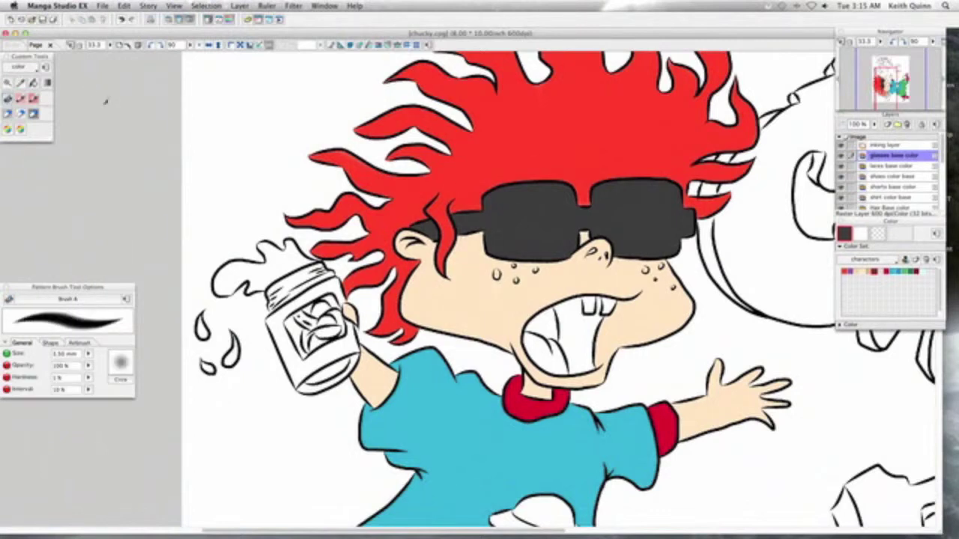
{"action": "key", "text": "e"}
{"action": "key", "text": "b"}
{"action": "key", "text": "e"}
Add a new layer named "mouth base color" above the glasses layer and activate the brush.
{"action": "left_click", "coordinate": [891, 125]}
{"action": "type", "text": "mouth base color"}
{"action": "key", "text": "Return"}
{"action": "left_click", "coordinate": [7, 98]}
{"action": "mouse_move", "coordinate": [533, 342]}
{"action": "left_mouse_down"}
{"action": "mouse_move", "coordinate": [539, 359]}
{"action": "mouse_move", "coordinate": [531, 347]}
{"action": "mouse_move", "coordinate": [553, 346]}
{"action": "mouse_move", "coordinate": [532, 345]}
{"action": "left_mouse_up"}
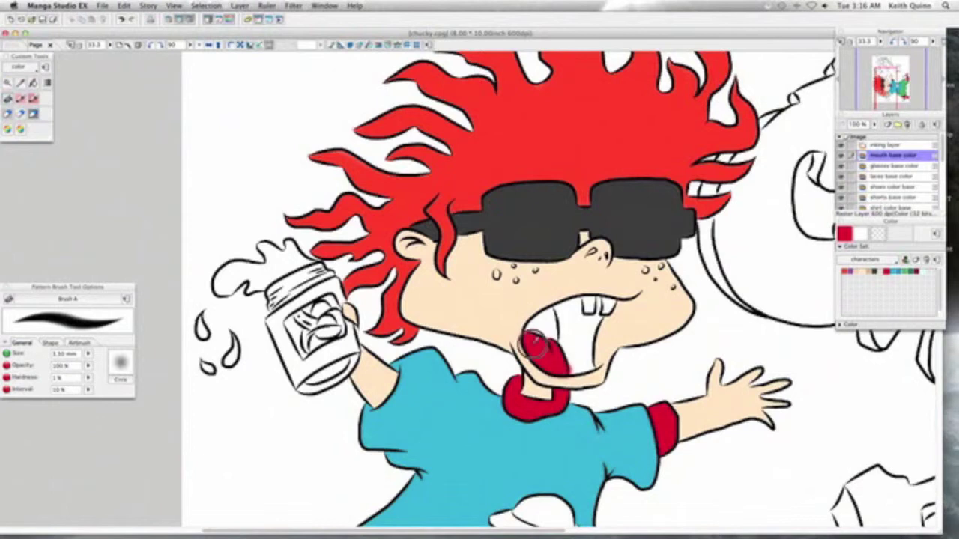
{"action": "key", "text": "super+z"}
{"action": "key", "text": "super+z"}
{"action": "key", "text": "super+z"}
Lower the dark red drawing color's saturation to 67% and paint the tongue with the resulting pink.
{"action": "double_click", "coordinate": [844, 233]}
{"action": "left_click", "coordinate": [287, 291]}
{"action": "left_click_drag", "start_coordinate": [407, 170], "coordinate": [408, 201]}
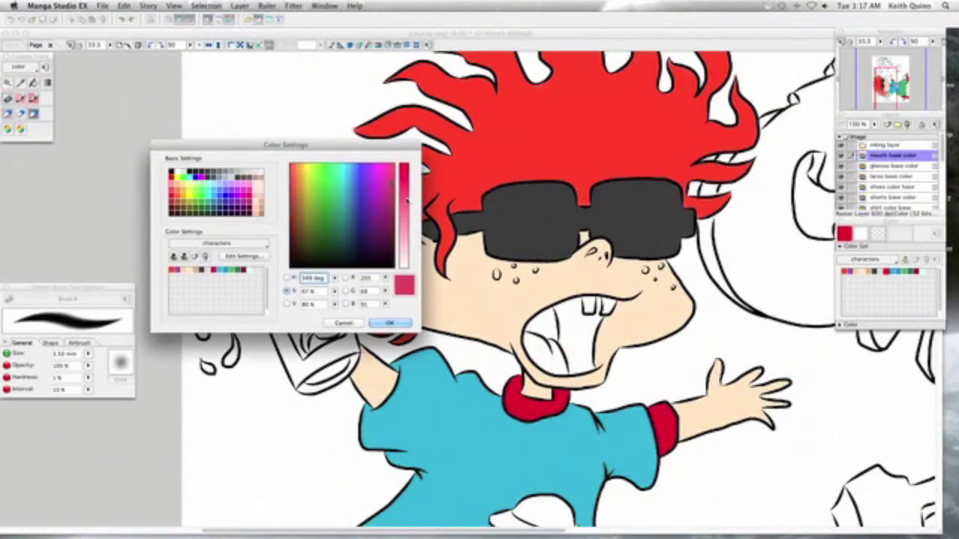
{"action": "left_click", "coordinate": [389, 323]}
{"action": "mouse_move", "coordinate": [528, 340]}
{"action": "left_mouse_down"}
{"action": "mouse_move", "coordinate": [558, 367]}
{"action": "mouse_move", "coordinate": [517, 329]}
{"action": "mouse_move", "coordinate": [535, 349]}
{"action": "mouse_move", "coordinate": [533, 319]}
{"action": "mouse_move", "coordinate": [560, 337]}
{"action": "mouse_move", "coordinate": [544, 344]}
{"action": "left_mouse_up"}
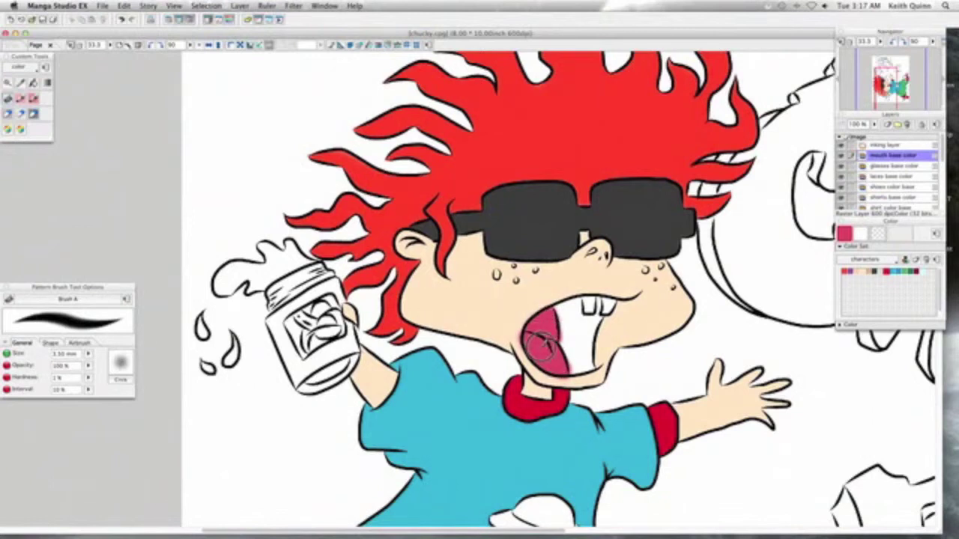
Paint the inside of the mouth dark gray around the teeth with a smaller brush and erase the overspill.
{"action": "left_click", "coordinate": [877, 271]}
{"action": "mouse_move", "coordinate": [558, 307]}
{"action": "left_mouse_down"}
{"action": "mouse_move", "coordinate": [570, 371]}
{"action": "mouse_move", "coordinate": [592, 333]}
{"action": "mouse_move", "coordinate": [562, 304]}
{"action": "mouse_move", "coordinate": [578, 361]}
{"action": "mouse_move", "coordinate": [597, 308]}
{"action": "left_mouse_up"}
{"action": "key", "text": "bracketleft"}
{"action": "key", "text": "bracketleft"}
{"action": "key", "text": "bracketleft"}
{"action": "key", "text": "bracketleft"}
{"action": "key", "text": "bracketleft"}
{"action": "key", "text": "bracketleft"}
{"action": "key", "text": "e"}
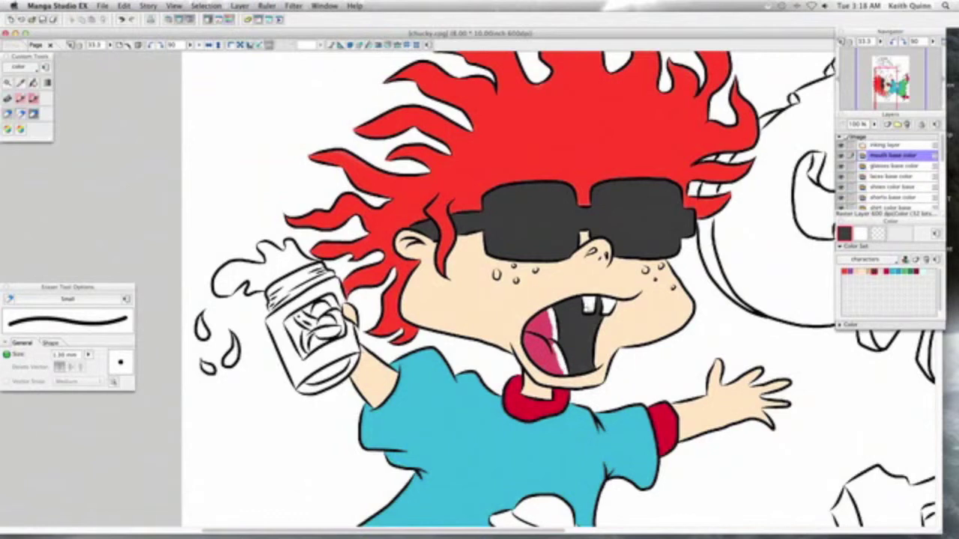
Sample the tongue's pink and fill the white gap along the tongue's edge.
{"action": "left_click", "coordinate": [20, 83]}
{"action": "left_click", "coordinate": [542, 351]}
{"action": "left_click", "coordinate": [9, 98]}
{"action": "mouse_move", "coordinate": [556, 330]}
{"action": "left_mouse_down"}
{"action": "mouse_move", "coordinate": [553, 322]}
{"action": "mouse_move", "coordinate": [559, 356]}
{"action": "mouse_move", "coordinate": [548, 321]}
{"action": "left_mouse_up"}
Add a new layer named "jar base color" above the mouth layer.
{"action": "key", "text": "super+minus"}
{"action": "key", "text": "super+minus"}
{"action": "key", "text": "super+minus"}
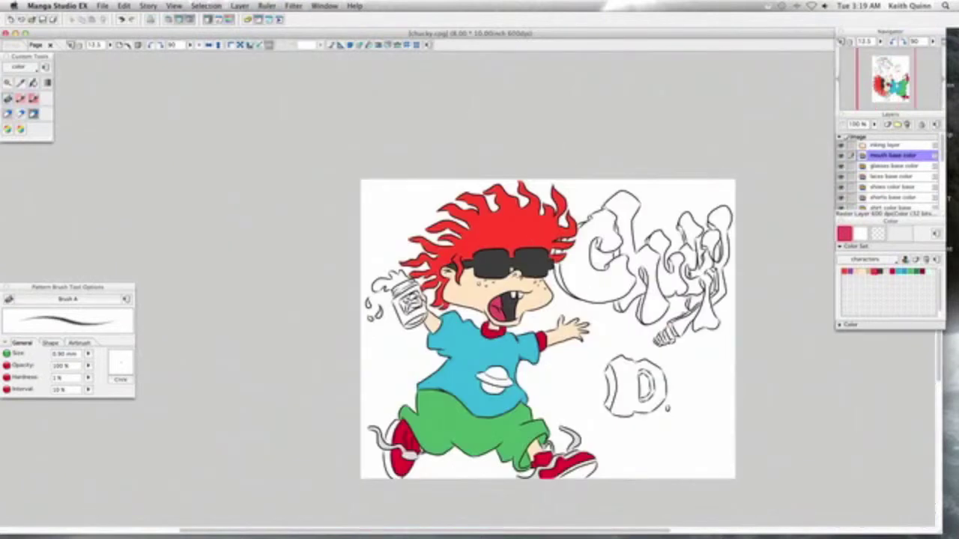
{"action": "left_click", "coordinate": [889, 125]}
{"action": "type", "text": "jar base color"}
{"action": "key", "text": "Return"}
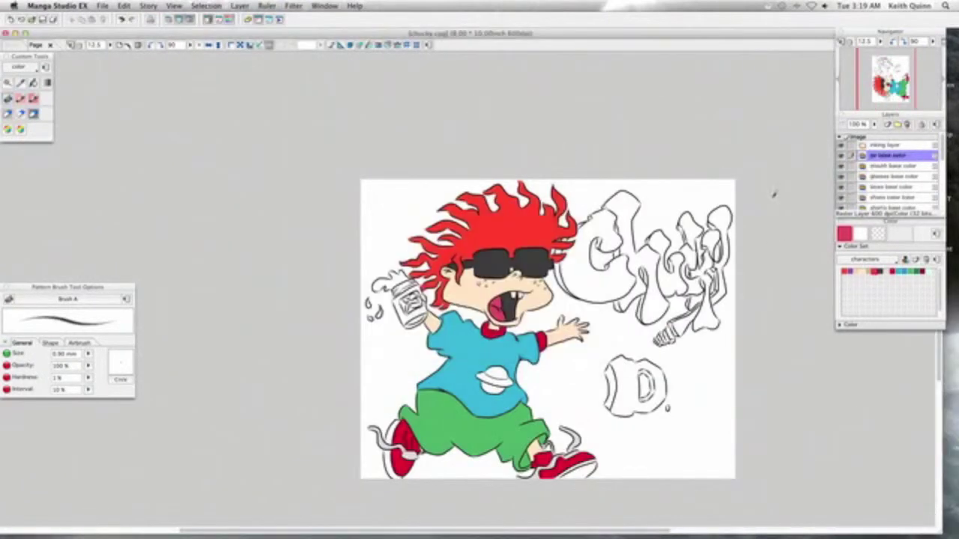
Pick a bright yellow-green drawing color and paint the jar's splash, the falling drops and the shapes on its label.
{"action": "double_click", "coordinate": [844, 234]}
{"action": "left_click", "coordinate": [186, 193]}
{"action": "left_click", "coordinate": [391, 323]}
{"action": "key", "text": "super+plus"}
{"action": "key", "text": "super+plus"}
{"action": "key", "text": "super+plus"}
{"action": "mouse_move", "coordinate": [300, 352]}
{"action": "left_mouse_down"}
{"action": "mouse_move", "coordinate": [311, 329]}
{"action": "mouse_move", "coordinate": [322, 337]}
{"action": "mouse_move", "coordinate": [339, 324]}
{"action": "mouse_move", "coordinate": [333, 313]}
{"action": "mouse_move", "coordinate": [316, 315]}
{"action": "left_mouse_up"}
{"action": "mouse_move", "coordinate": [251, 290]}
{"action": "left_mouse_down"}
{"action": "mouse_move", "coordinate": [310, 265]}
{"action": "mouse_move", "coordinate": [295, 245]}
{"action": "mouse_move", "coordinate": [264, 242]}
{"action": "mouse_move", "coordinate": [216, 284]}
{"action": "mouse_move", "coordinate": [289, 246]}
{"action": "mouse_move", "coordinate": [294, 261]}
{"action": "mouse_move", "coordinate": [260, 277]}
{"action": "left_mouse_up"}
{"action": "key", "text": "bracketright"}
{"action": "key", "text": "bracketright"}
{"action": "left_click_drag", "start_coordinate": [204, 325], "coordinate": [230, 360]}
{"action": "left_click", "coordinate": [207, 368]}
Erase the yellow-green overspill around the splash and drops, reducing the small eraser to 0.90 mm.
{"action": "key", "text": "super+plus"}
{"action": "key", "text": "e"}
{"action": "left_click_drag", "start_coordinate": [242, 257], "coordinate": [342, 258]}
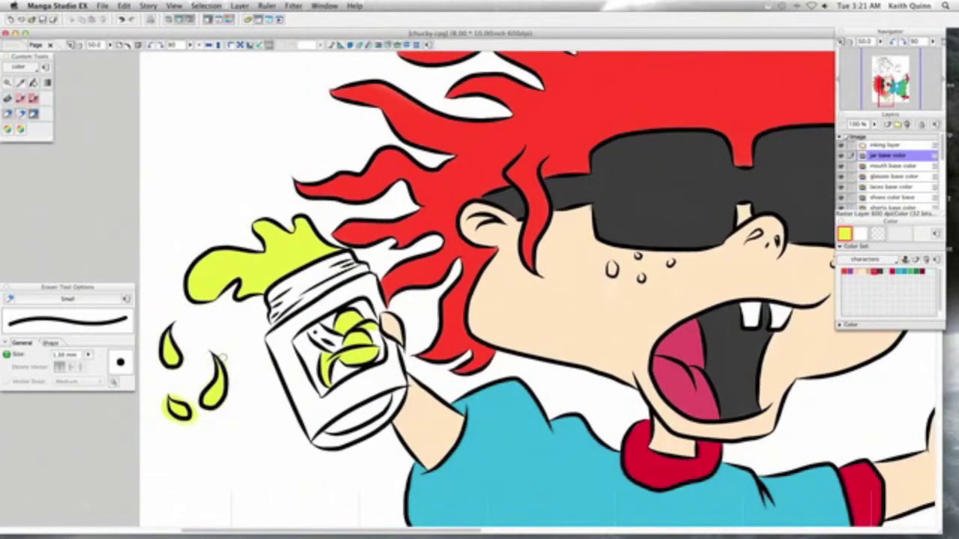
{"action": "key", "text": "bracketleft"}
{"action": "key", "text": "bracketleft"}
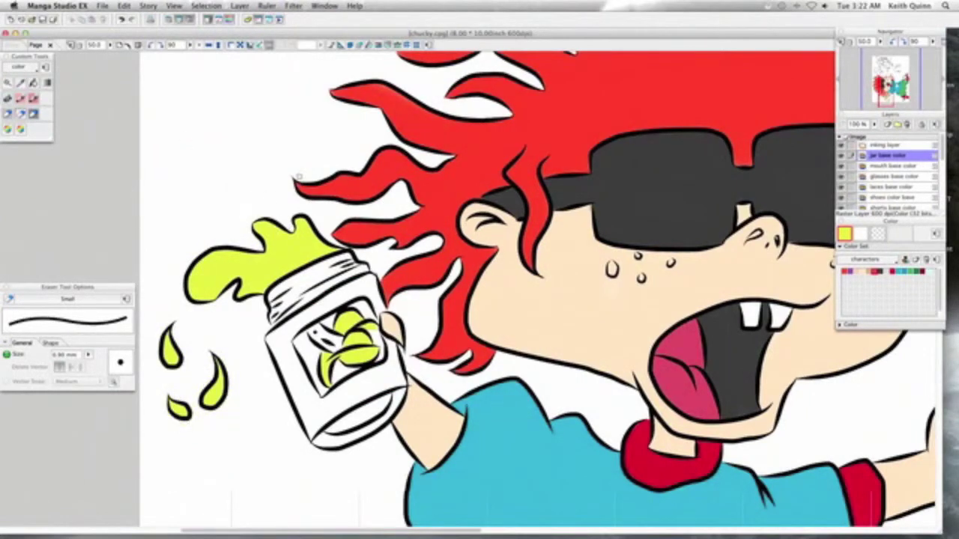
Set the drawing color to a pale cyan with 15% saturation and 100% value, and switch back to the pattern brush.
{"action": "double_click", "coordinate": [847, 236]}
{"action": "left_click_drag", "start_coordinate": [406, 253], "coordinate": [406, 266]}
{"action": "left_click", "coordinate": [294, 306]}
{"action": "left_click_drag", "start_coordinate": [407, 174], "coordinate": [407, 163]}
{"action": "left_click", "coordinate": [382, 323]}
{"action": "left_click", "coordinate": [7, 101]}
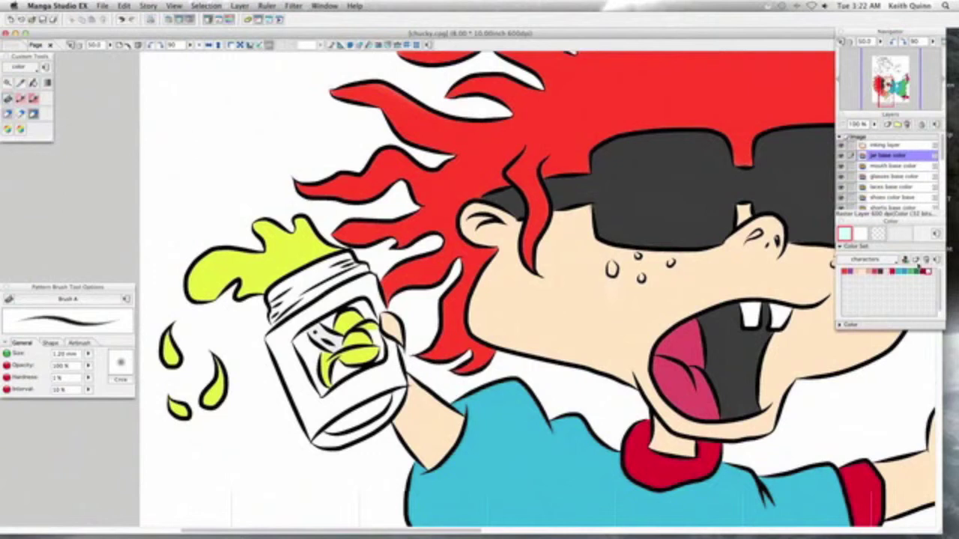
{"action": "double_click", "coordinate": [844, 234]}
{"action": "left_click", "coordinate": [293, 292]}
{"action": "left_click", "coordinate": [406, 251]}
{"action": "left_click", "coordinate": [388, 323]}
Paint the jar's glass around the label and its base in pale cyan, enlarging the brush to 1.70 mm.
{"action": "left_click_drag", "start_coordinate": [270, 338], "coordinate": [310, 440]}
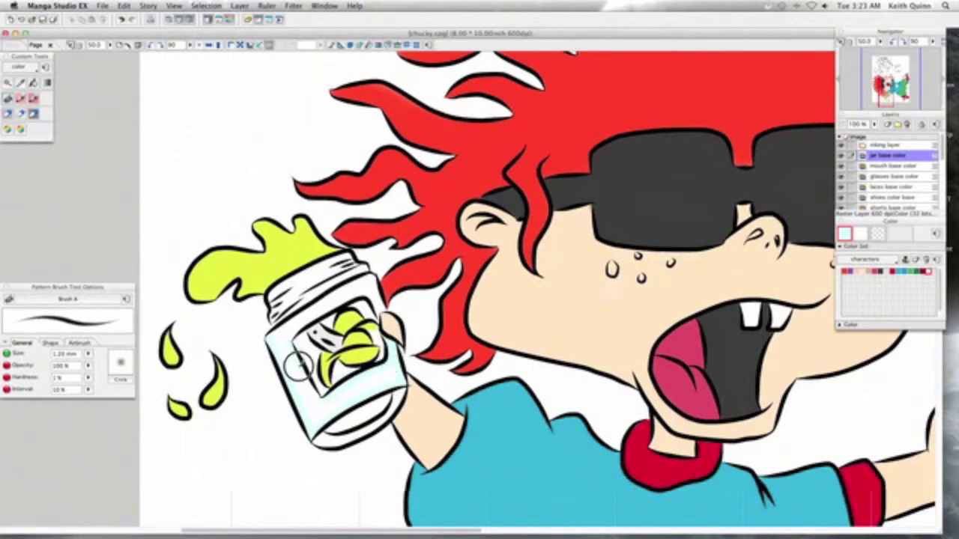
{"action": "left_click_drag", "start_coordinate": [355, 296], "coordinate": [383, 312]}
{"action": "mouse_move", "coordinate": [285, 328]}
{"action": "left_mouse_down"}
{"action": "mouse_move", "coordinate": [363, 281]}
{"action": "mouse_move", "coordinate": [371, 292]}
{"action": "left_mouse_up"}
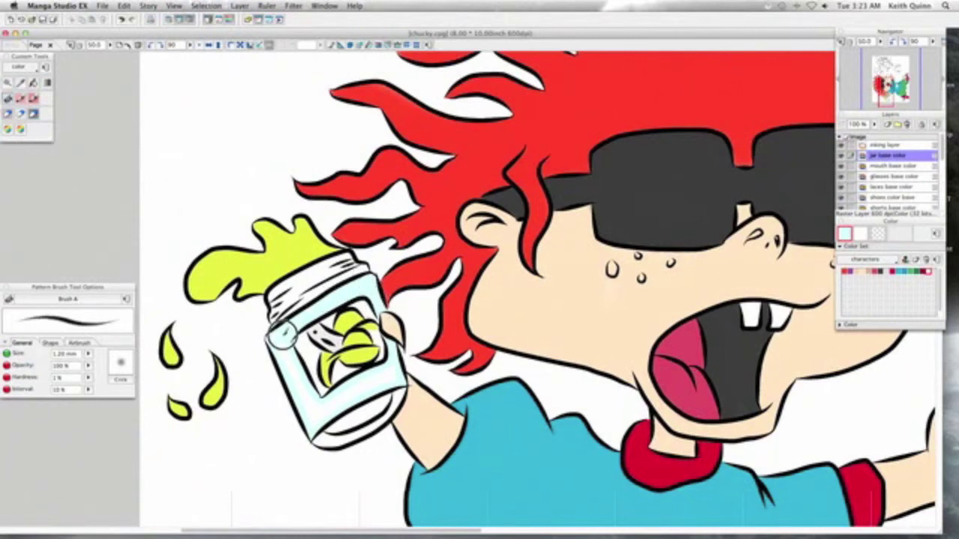
{"action": "key", "text": "]"}
{"action": "mouse_move", "coordinate": [318, 409]}
{"action": "left_mouse_down"}
{"action": "mouse_move", "coordinate": [358, 387]}
{"action": "mouse_move", "coordinate": [397, 395]}
{"action": "mouse_move", "coordinate": [321, 446]}
{"action": "mouse_move", "coordinate": [351, 431]}
{"action": "left_mouse_up"}
Darken the pale cyan drawing color, paint the jar's threaded rim with it, and switch to the small eraser.
{"action": "double_click", "coordinate": [846, 234]}
{"action": "left_click", "coordinate": [290, 304]}
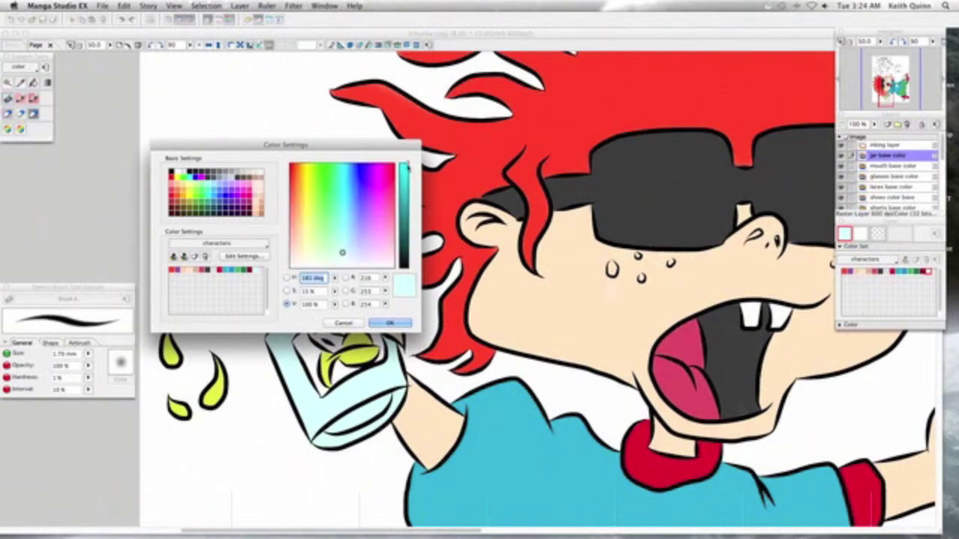
{"action": "left_click", "coordinate": [403, 178]}
{"action": "left_click", "coordinate": [389, 323]}
{"action": "mouse_move", "coordinate": [289, 288]}
{"action": "left_mouse_down"}
{"action": "mouse_move", "coordinate": [278, 320]}
{"action": "mouse_move", "coordinate": [321, 278]}
{"action": "mouse_move", "coordinate": [352, 266]}
{"action": "left_mouse_up"}
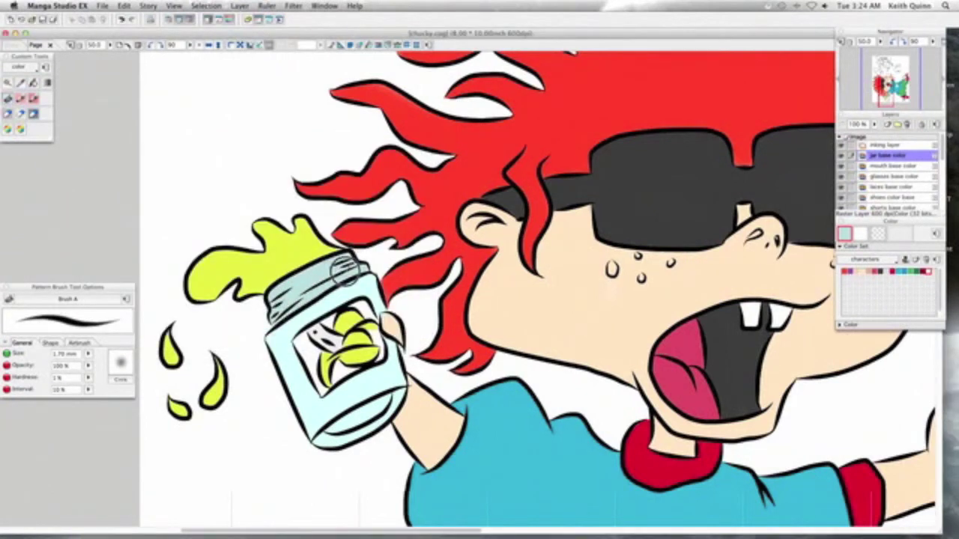
{"action": "key", "text": "e"}
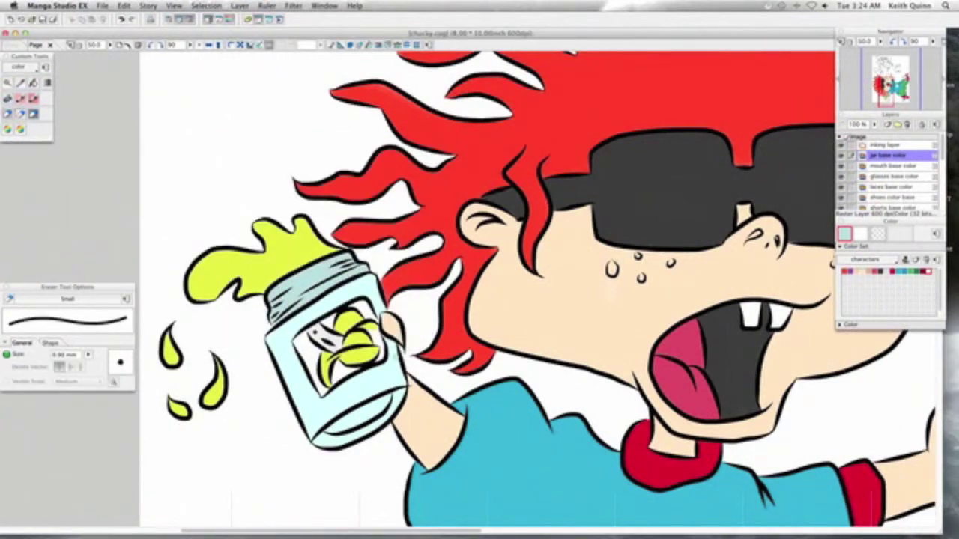
{"action": "key", "text": "super+minus"}
{"action": "key", "text": "super+minus"}
{"action": "mouse_move", "coordinate": [650, 346]}
{"action": "left_mouse_down"}
{"action": "mouse_move", "coordinate": [539, 323]}
{"action": "mouse_move", "coordinate": [538, 298]}
{"action": "mouse_move", "coordinate": [556, 288]}
{"action": "left_mouse_up"}
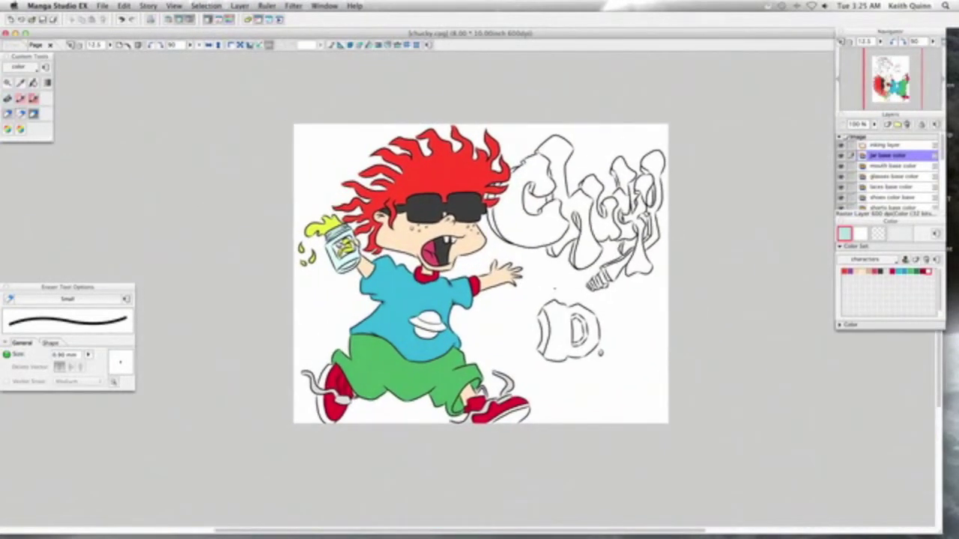
{"action": "left_click", "coordinate": [673, 532]}
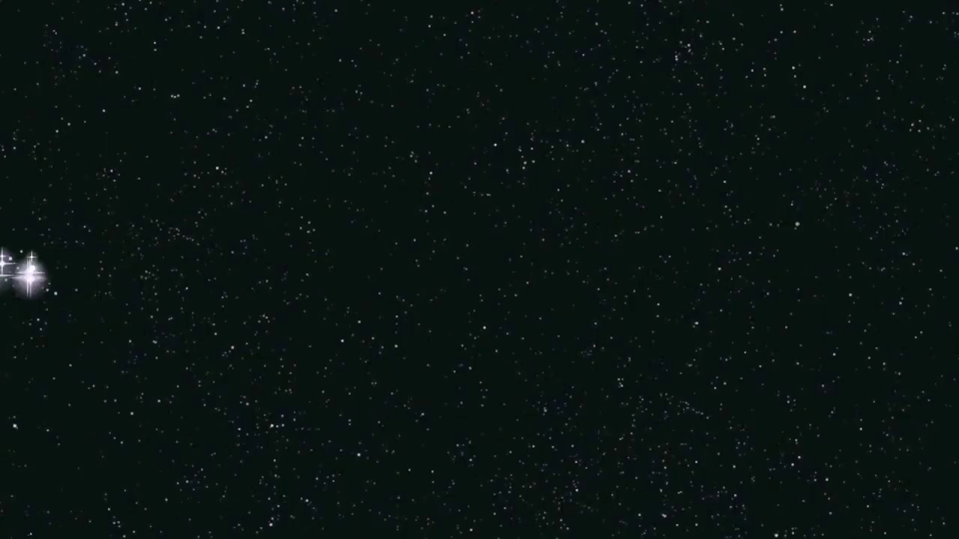